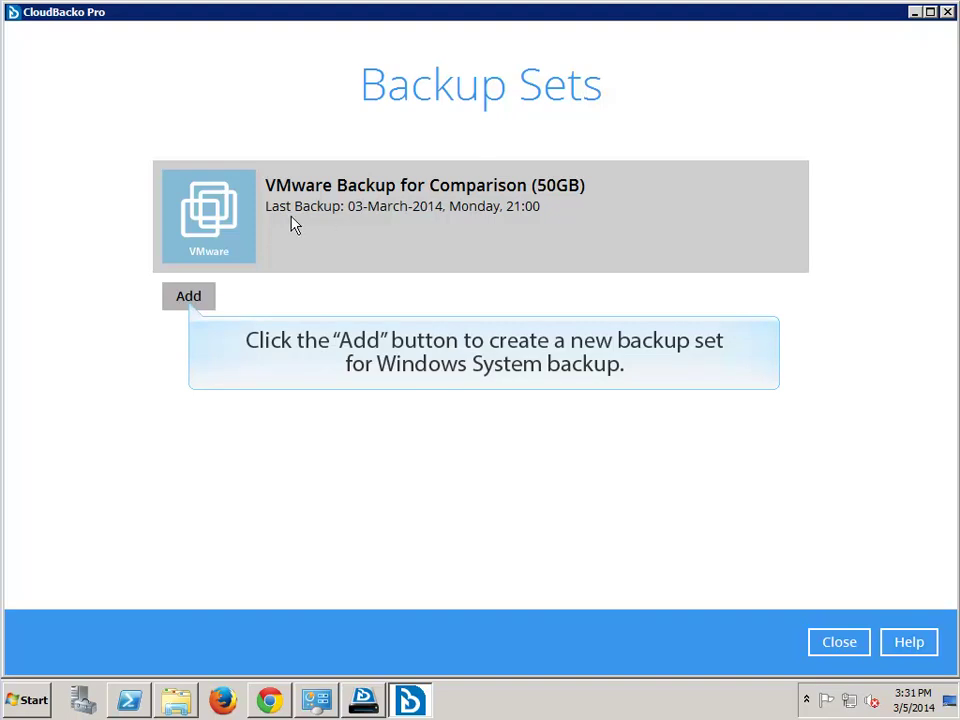
Add a new backup set from the Backup Sets page
click(190, 300)
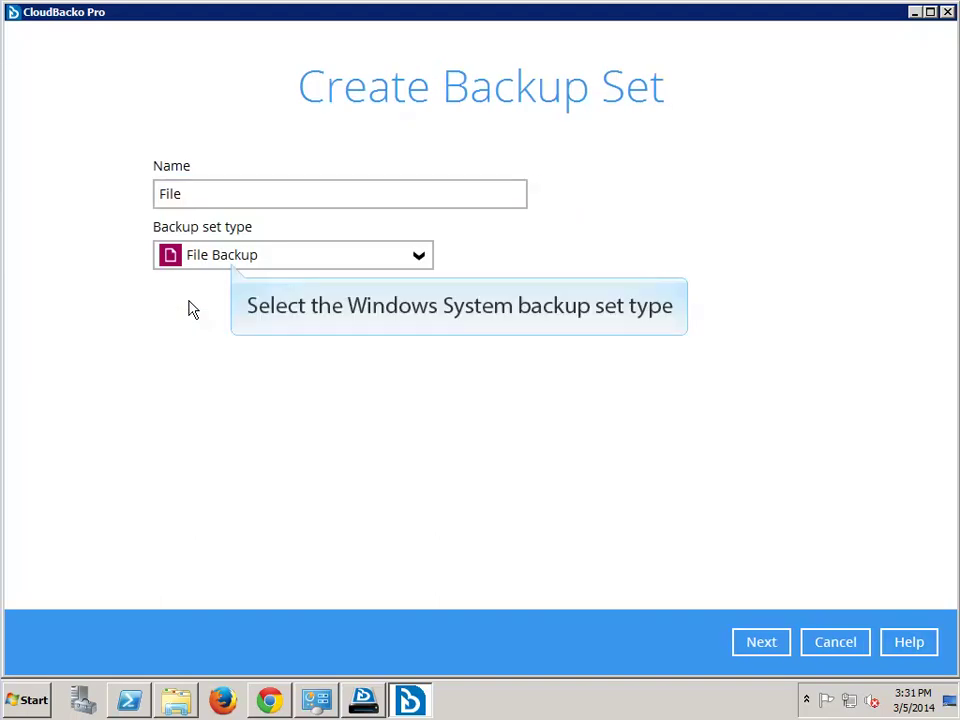
Make it an MS Windows System Backup named 'Windows System Backup Set', stored on 1TB (D:)
click(231, 262)
scroll(430, 342, down, 2)
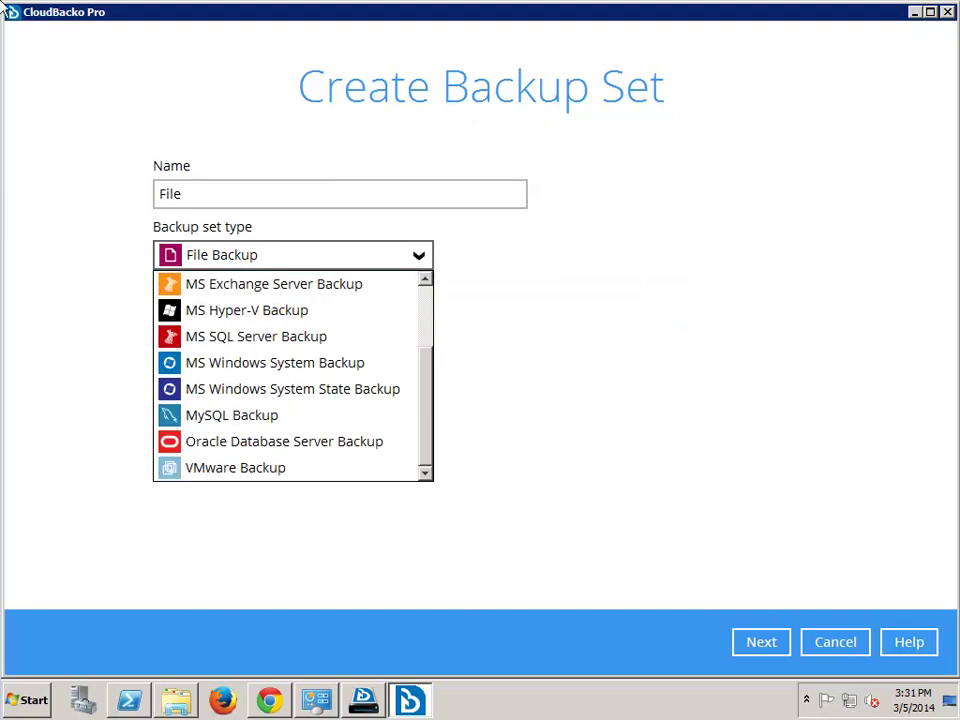
click(358, 363)
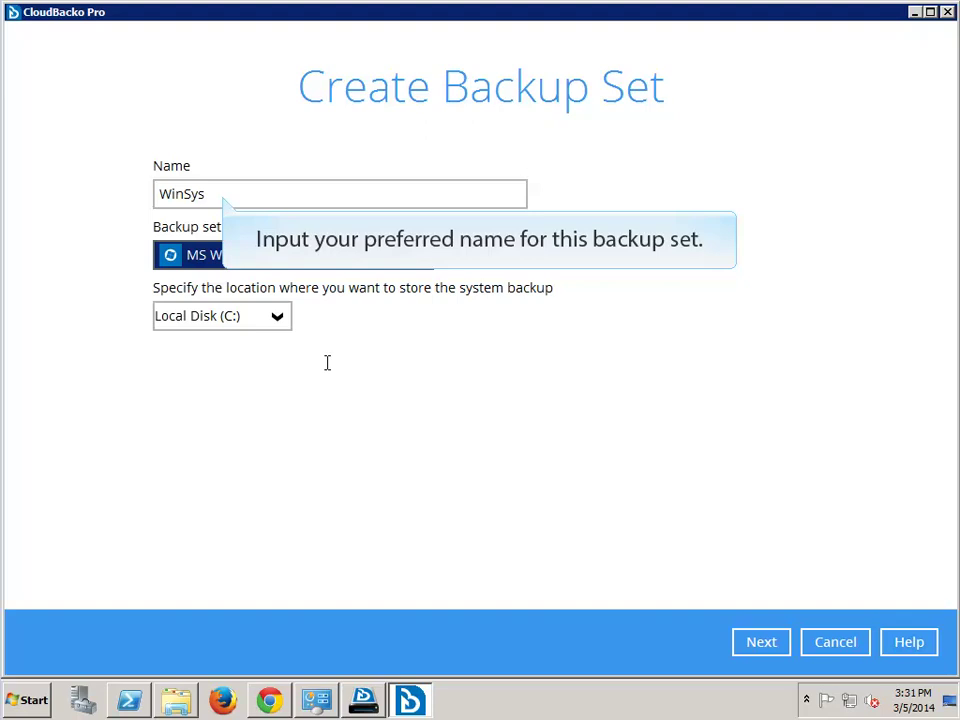
triple_click(283, 193)
text(Windows System Backup S)
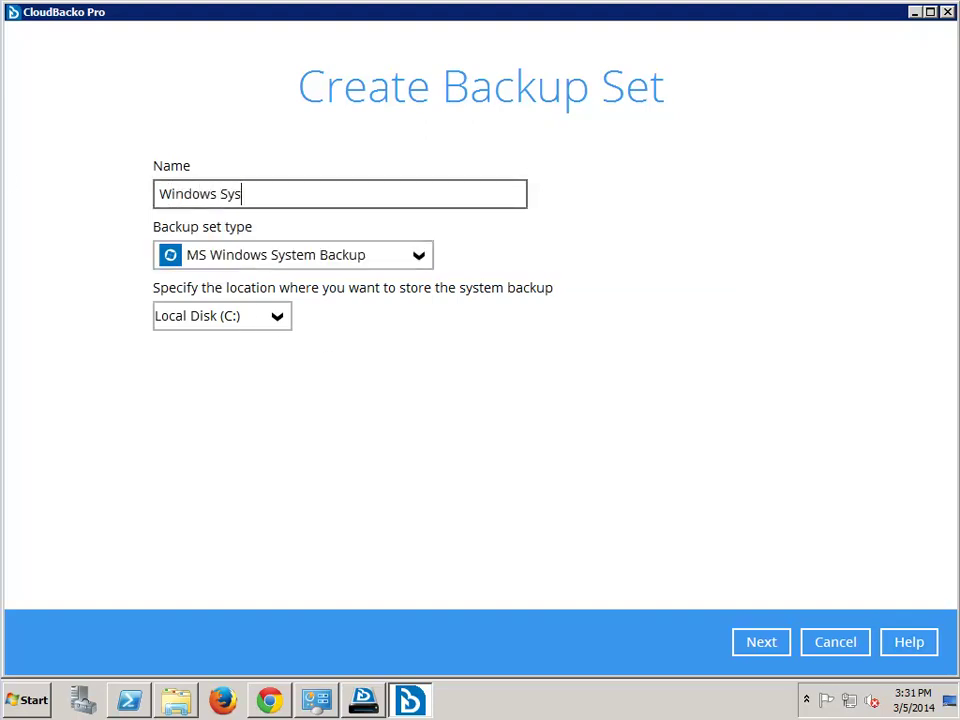
text(et)
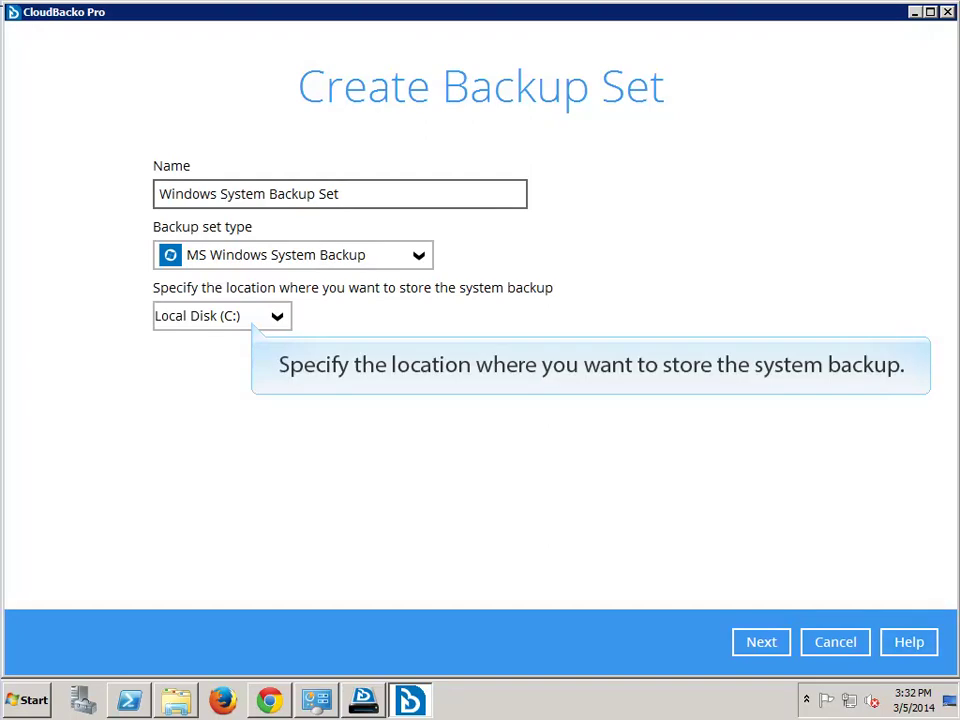
click(282, 318)
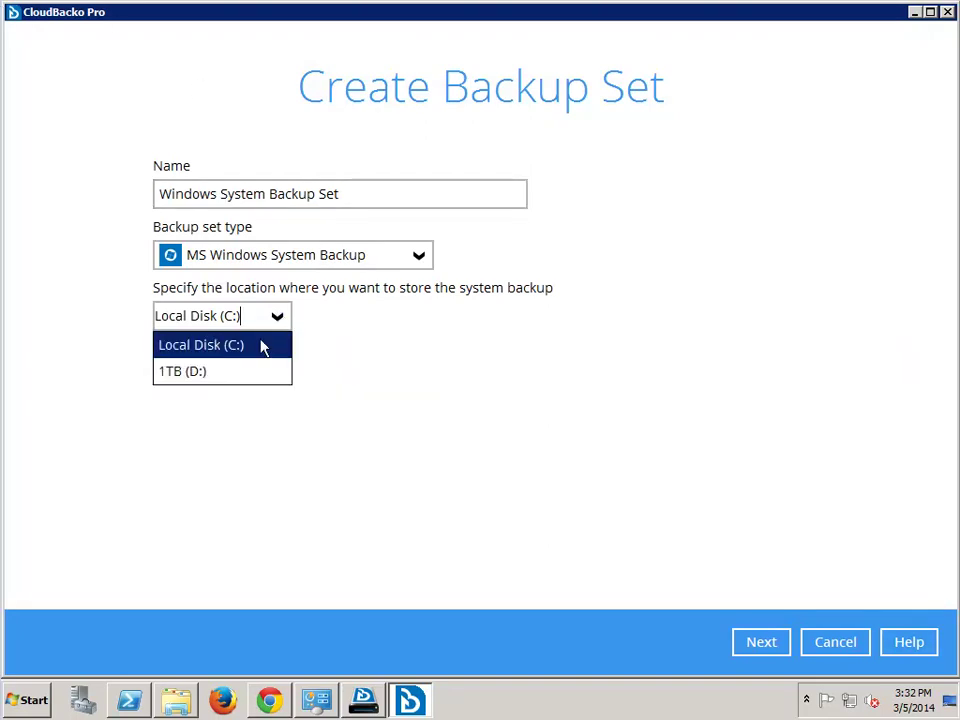
click(259, 373)
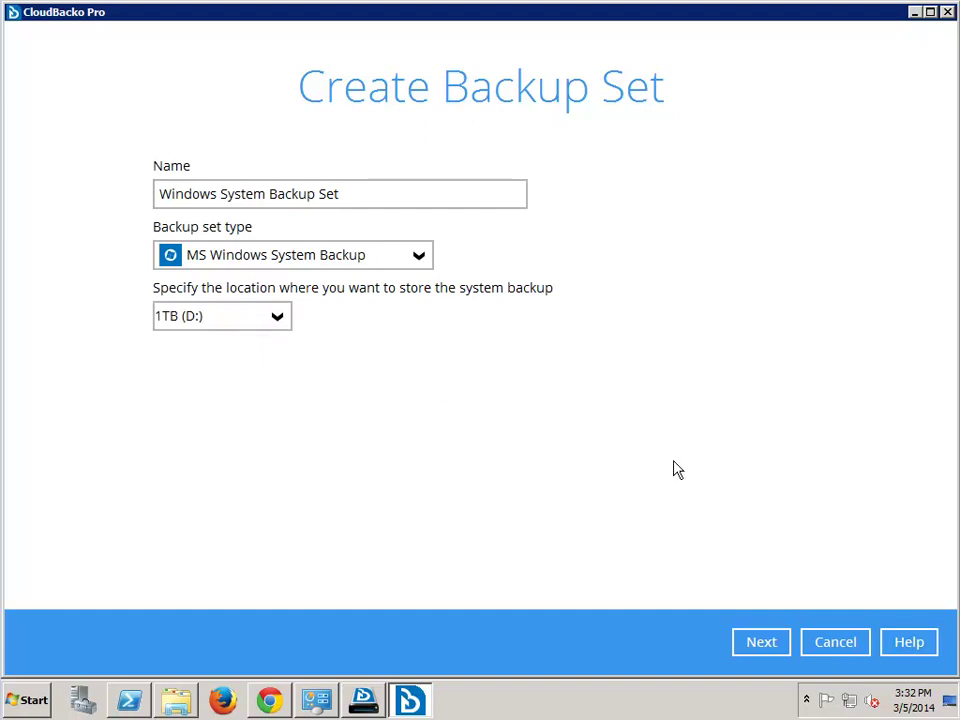
click(762, 645)
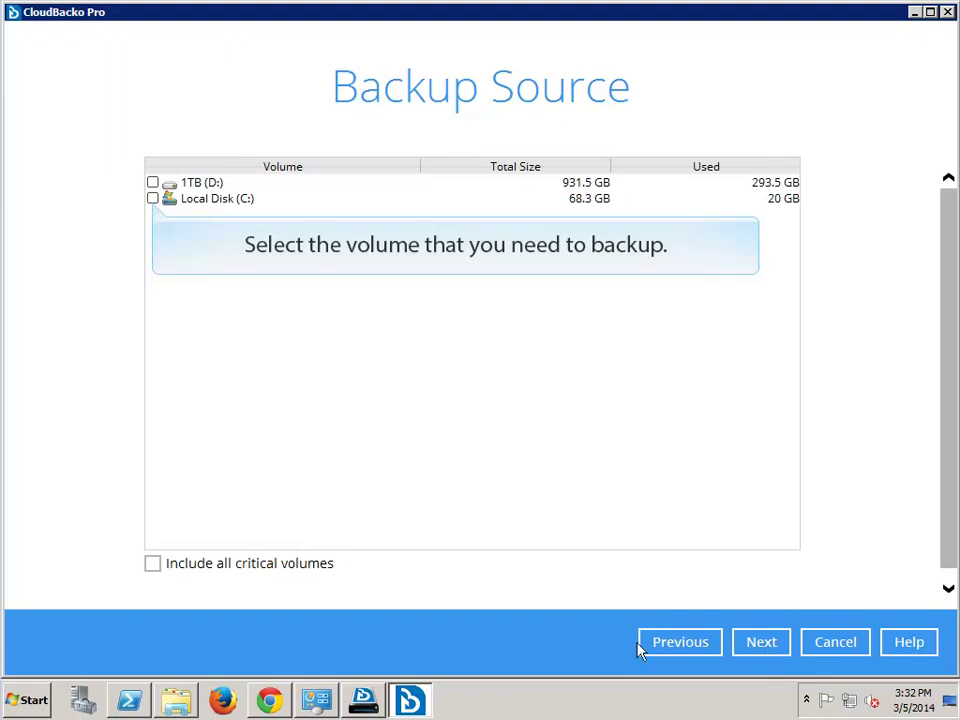
Select Local Disk (C:) as the backup source and proceed to scheduling
click(153, 199)
click(762, 643)
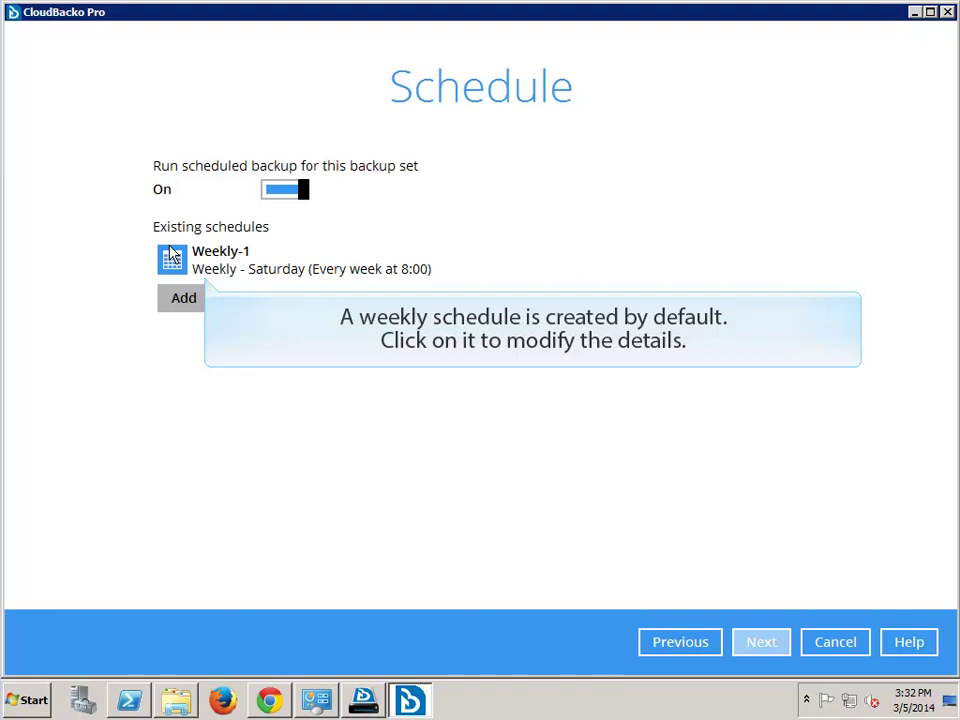
Rename the default Weekly-1 schedule to 'Weekly backup schedule'
click(170, 256)
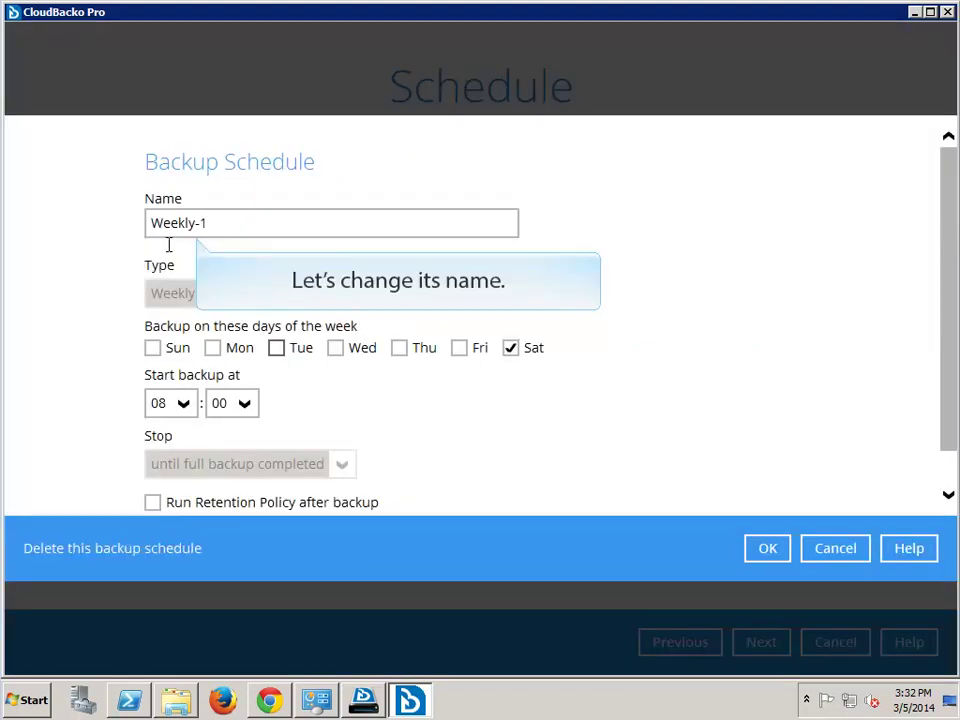
click(195, 222)
key(BackSpace)
key(BackSpace)
text(backup sech)
key(BackSpace)
key(BackSpace)
key(BackSpace)
text(chedule)
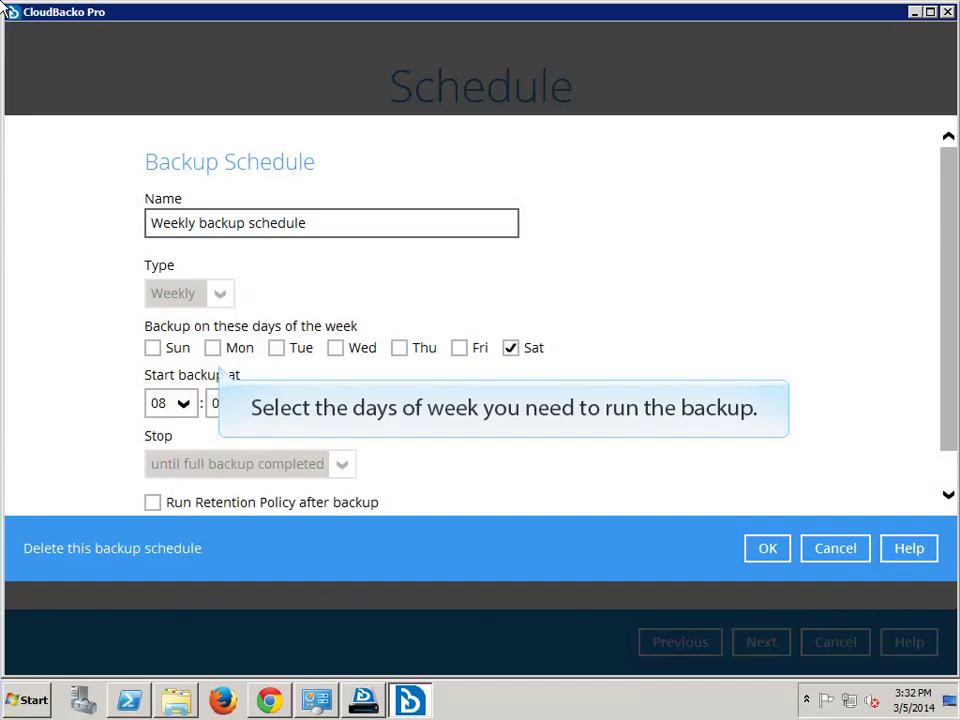
Add Monday and Wednesday, start at 12:00, enable retention policy after backup, and save
click(212, 347)
click(336, 348)
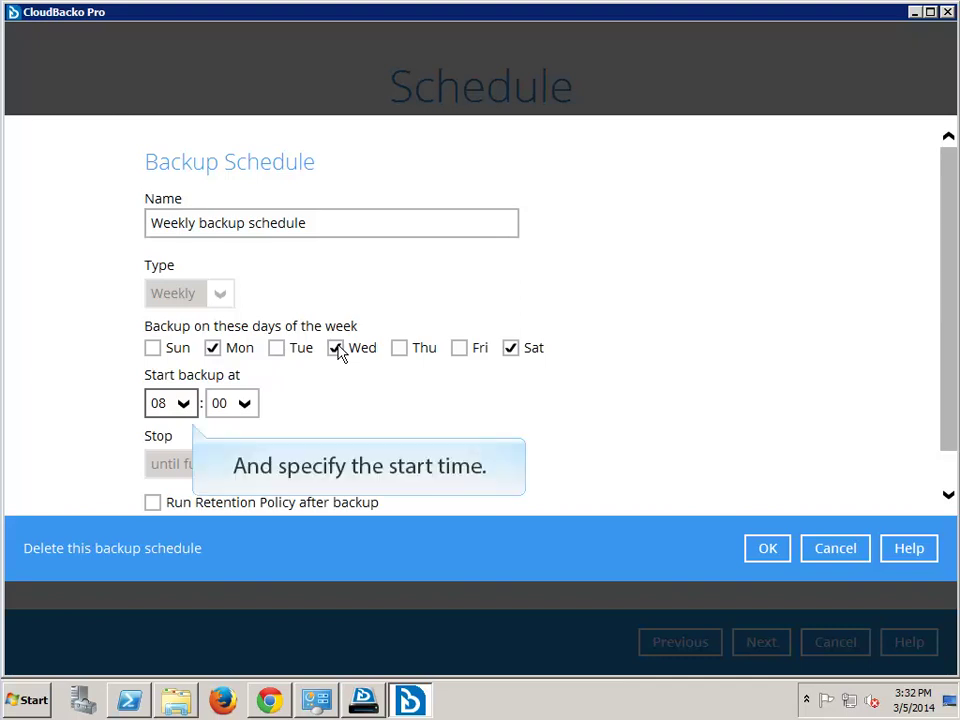
click(166, 408)
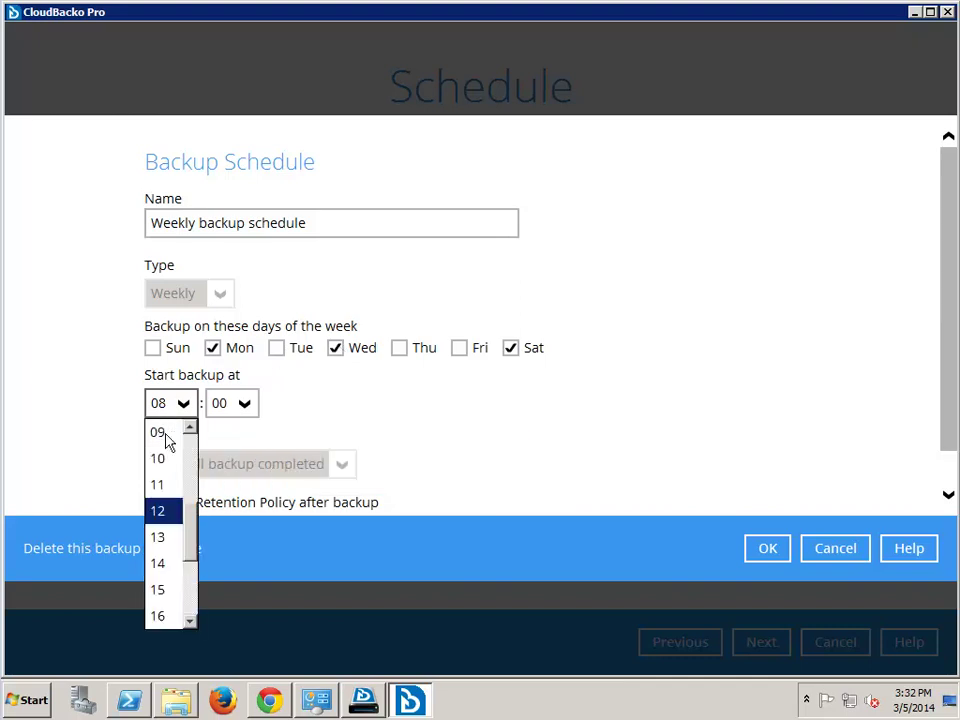
click(167, 510)
scroll(946, 446, down, 2)
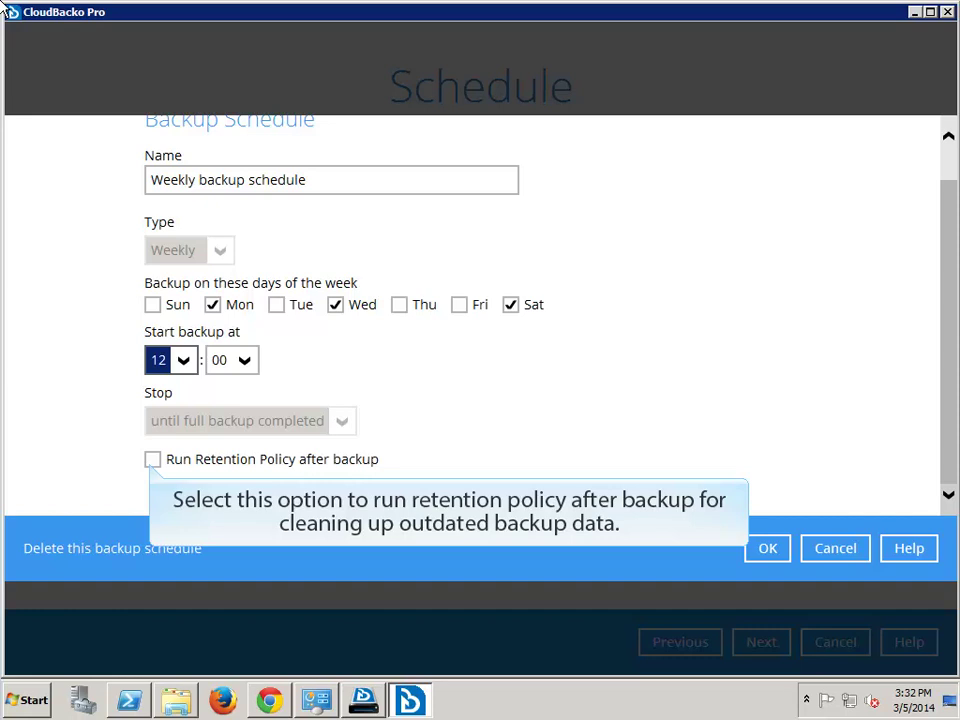
click(152, 462)
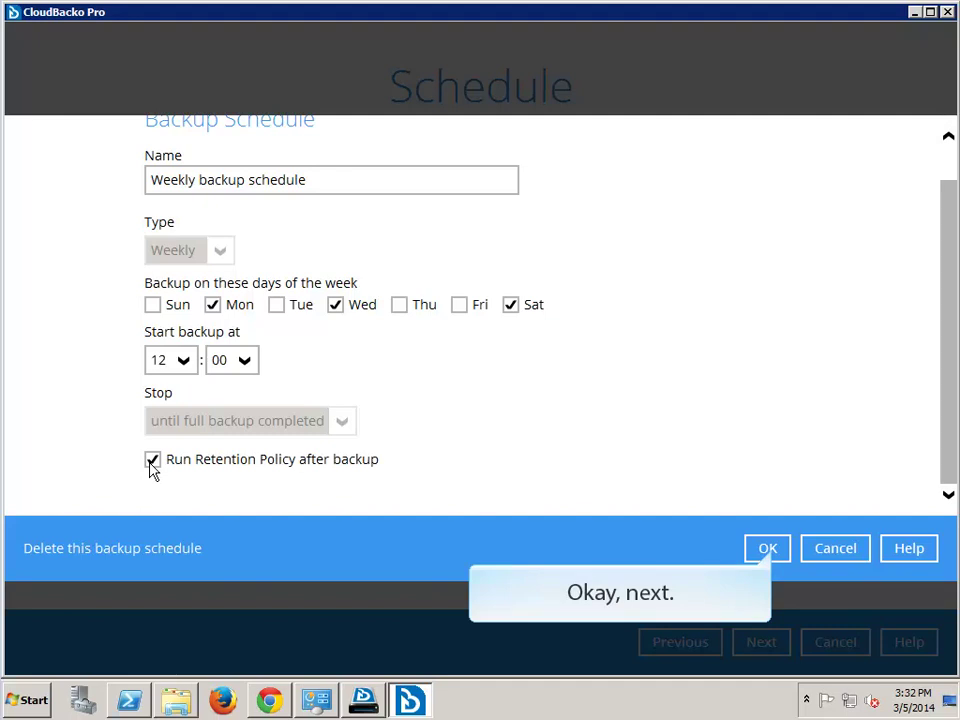
click(770, 551)
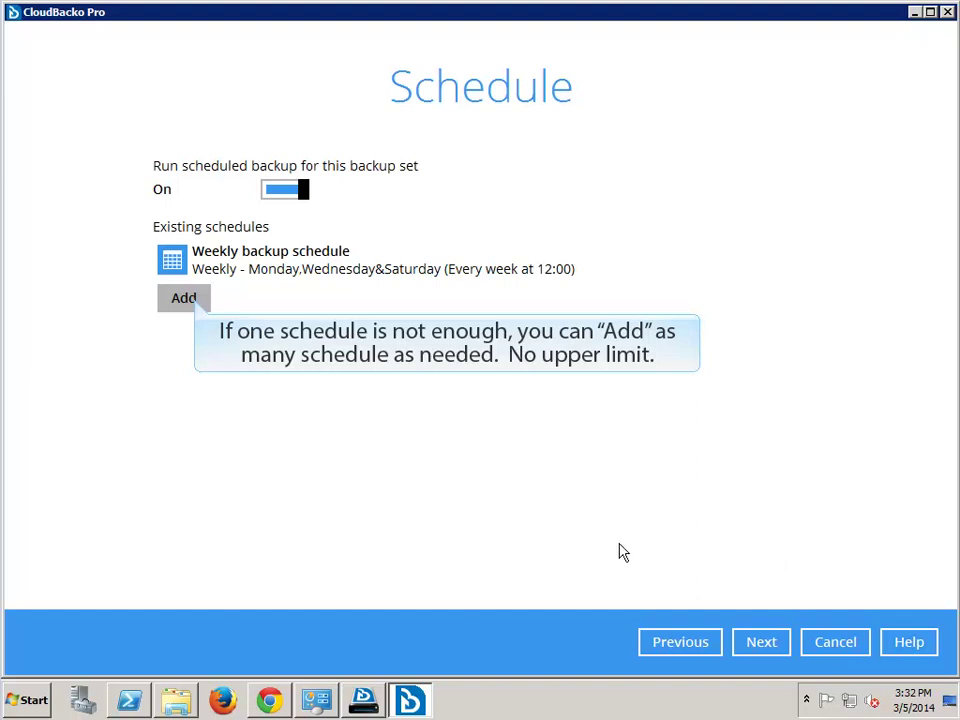
Add a new Monthly schedule named 'Monthly backup schedule'
click(191, 301)
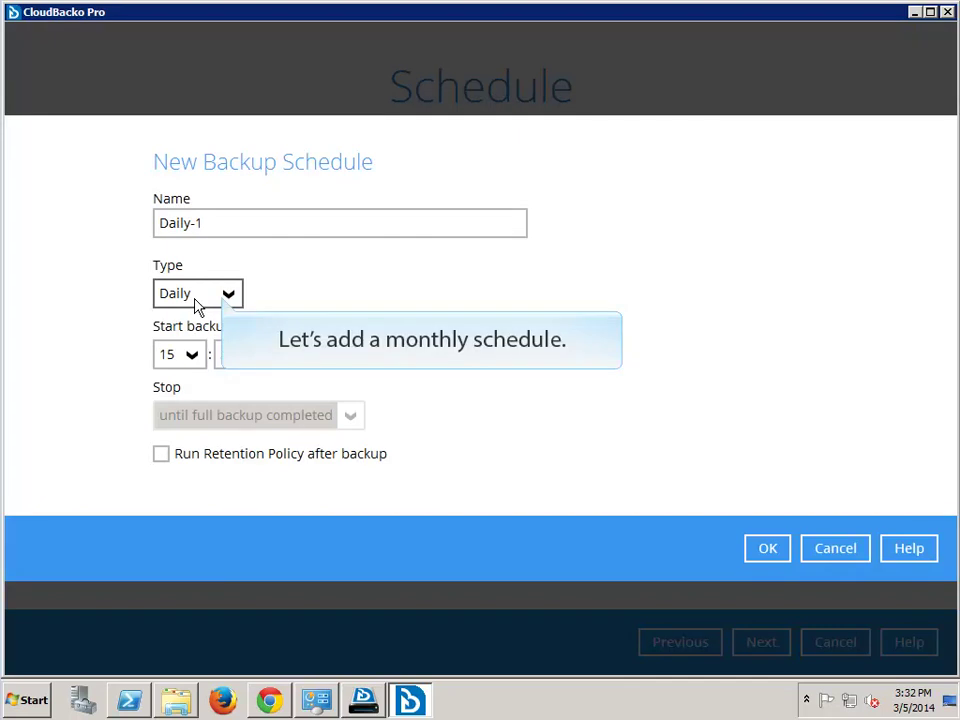
click(224, 298)
click(185, 373)
click(199, 222)
key(Delete)
key(Delete)
text(backup schedule)
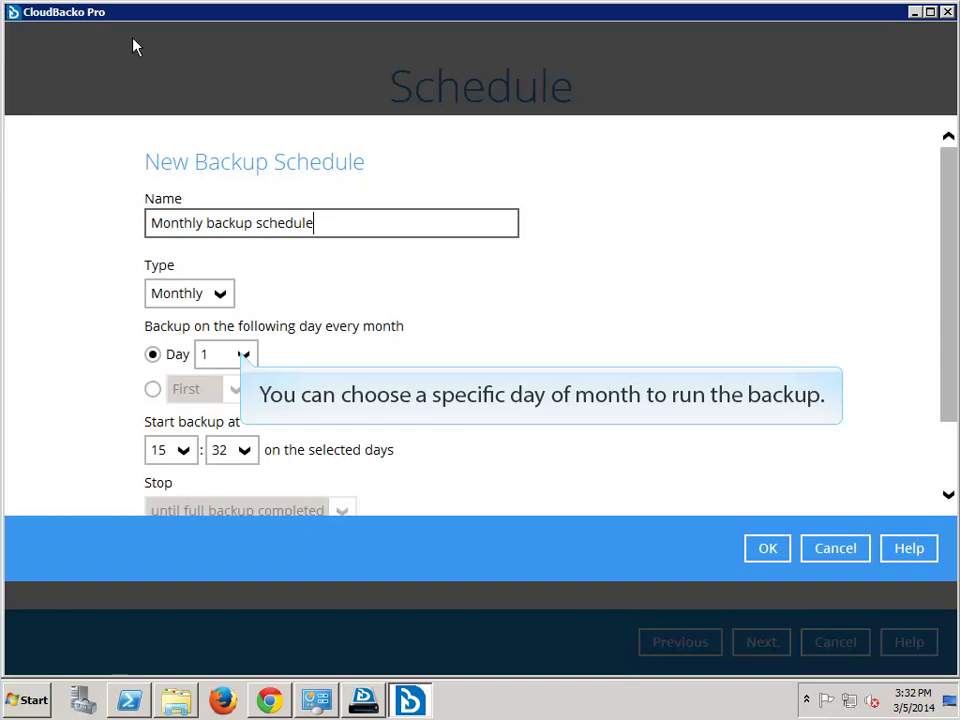
Set the monthly schedule to run on the first Monday of each month
click(243, 356)
drag(254, 407, 251, 443)
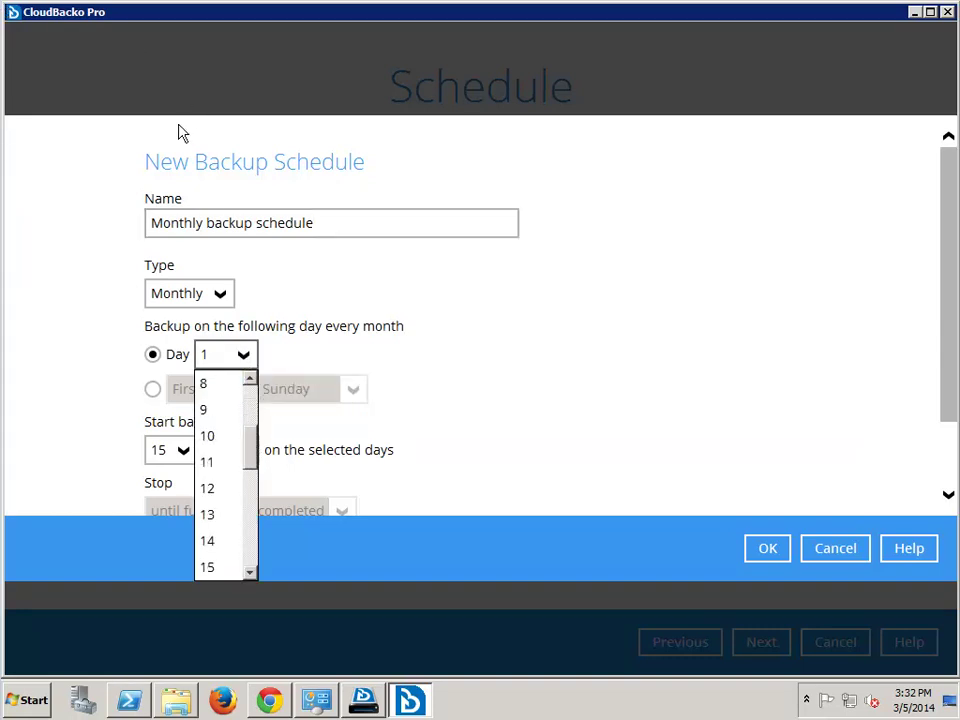
click(230, 442)
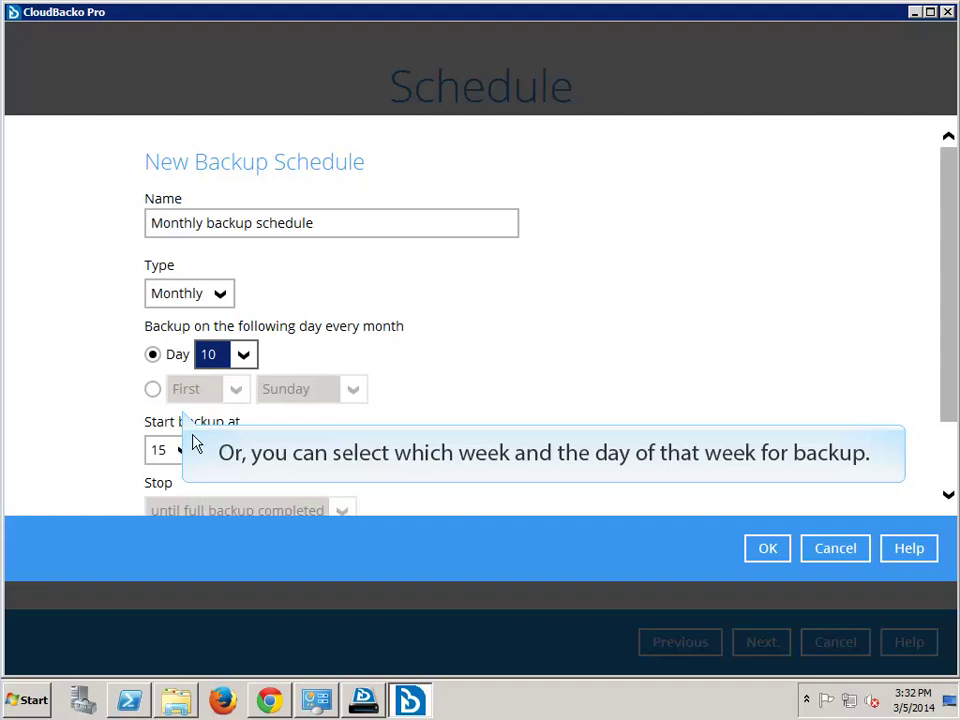
click(152, 390)
click(236, 392)
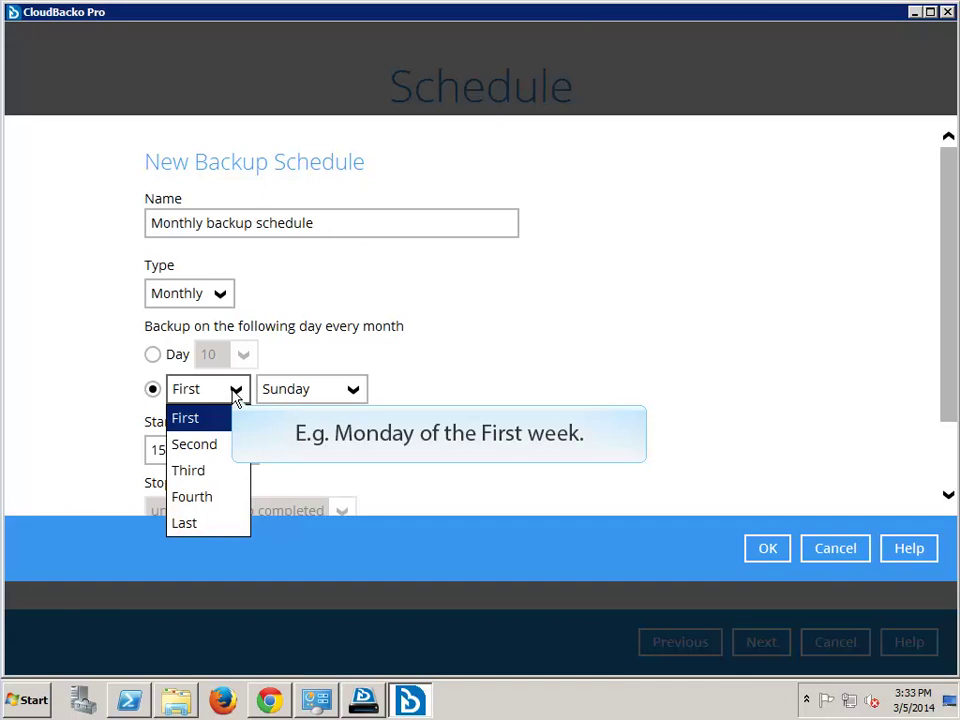
click(236, 392)
click(353, 392)
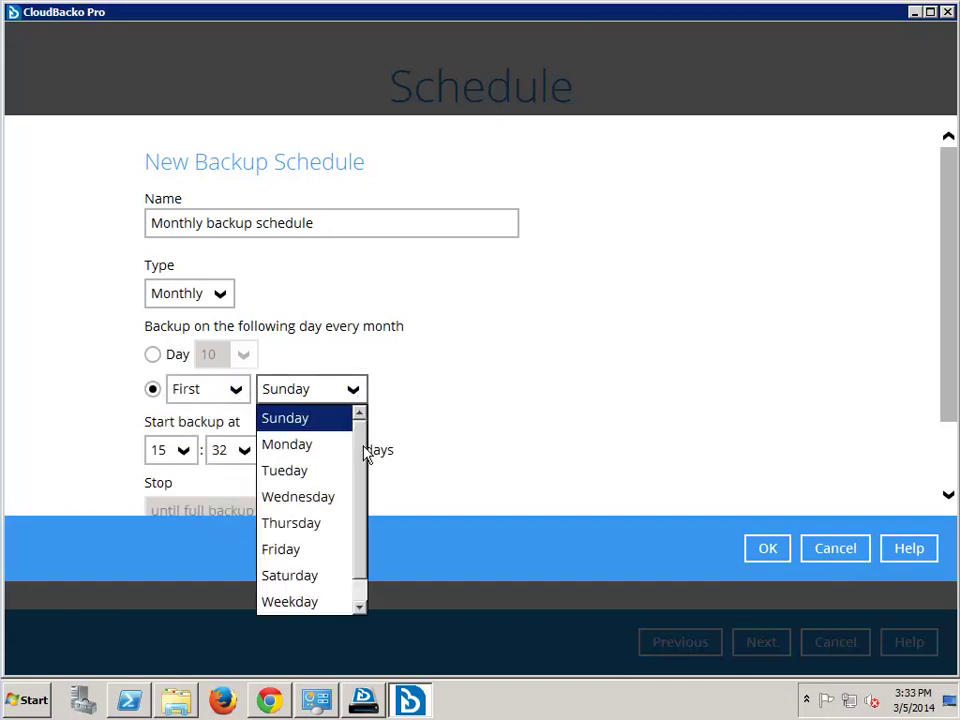
scroll(310, 480, down, 1)
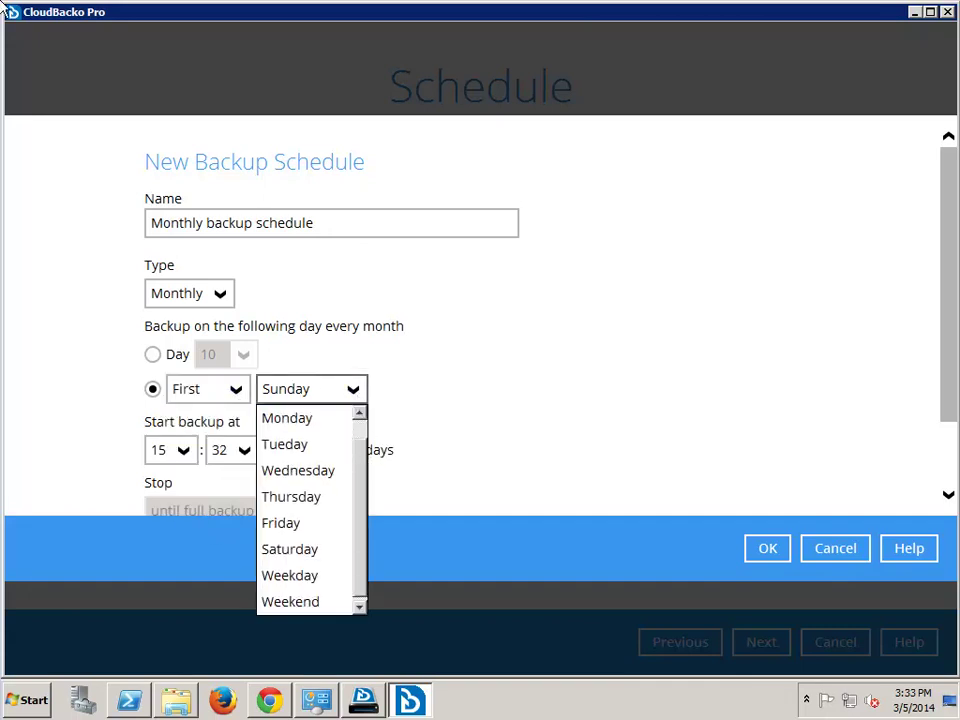
click(290, 418)
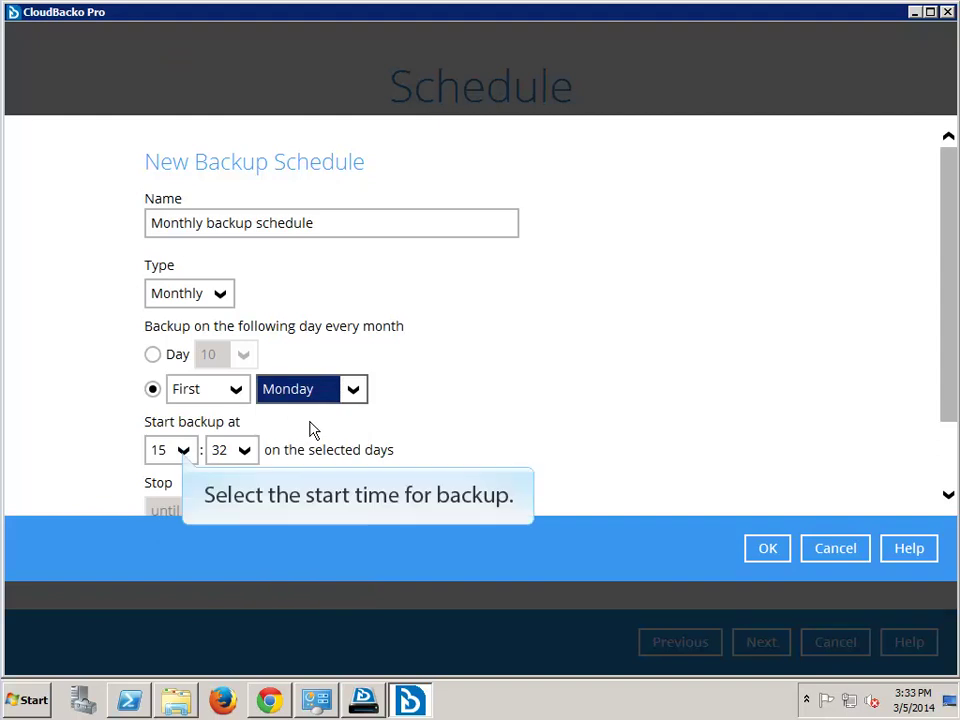
Start the monthly backup at 16:00 with retention policy afterwards, save it, and proceed
click(183, 450)
click(171, 508)
click(244, 452)
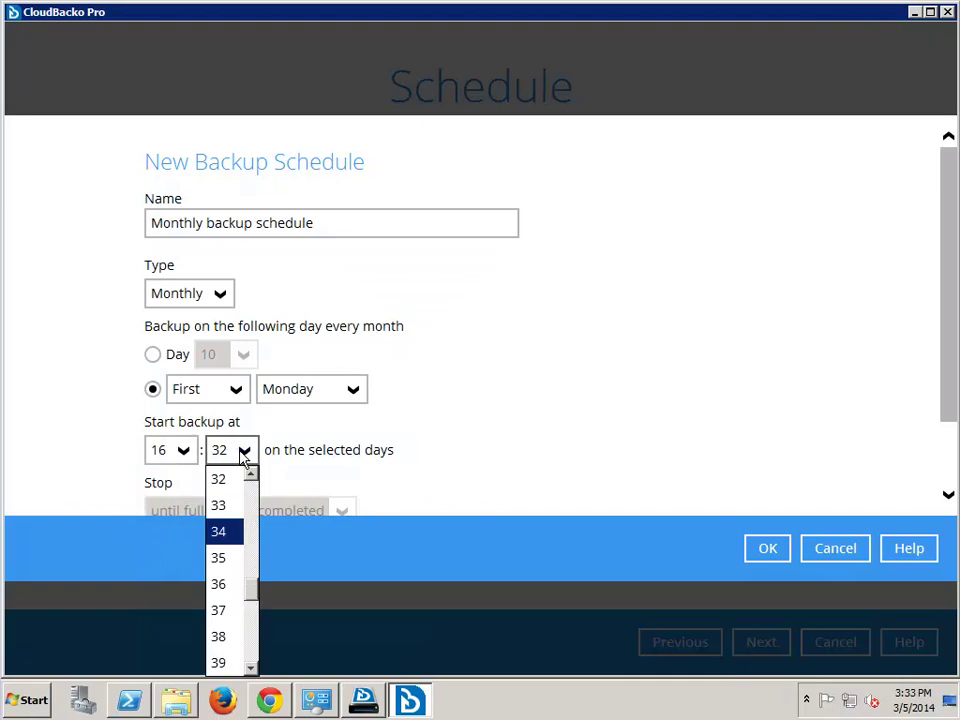
drag(250, 594, 225, 336)
click(231, 483)
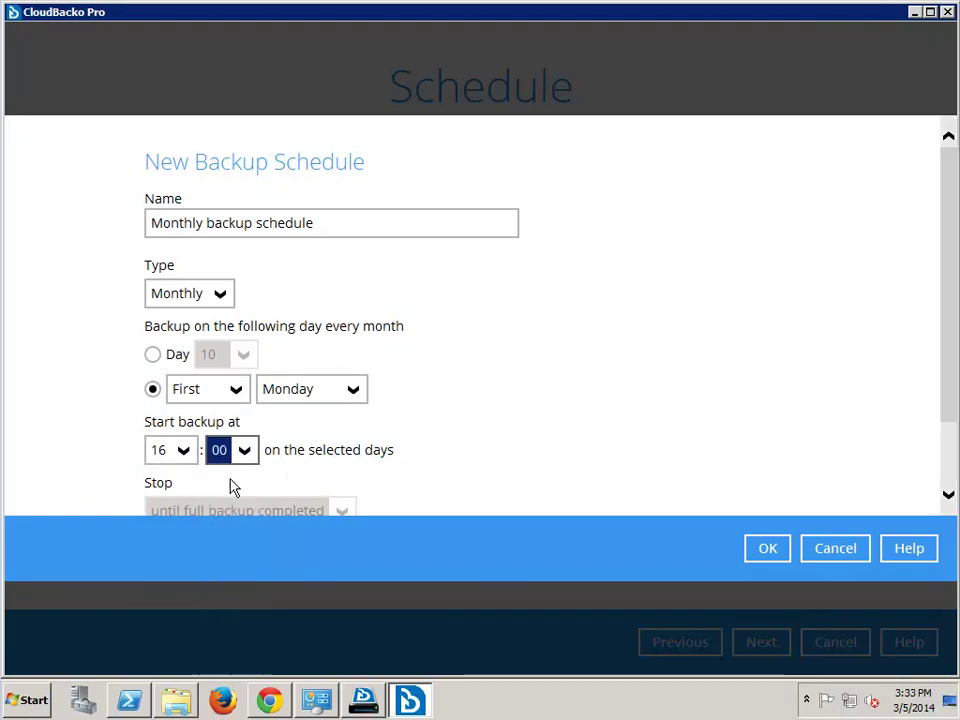
drag(954, 416, 954, 480)
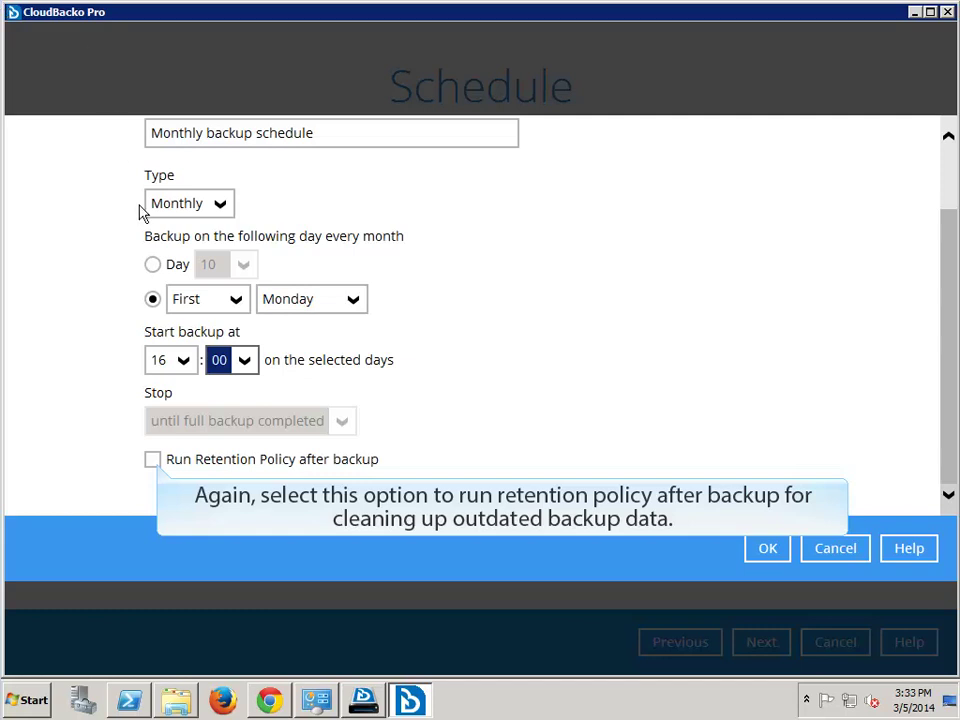
click(155, 466)
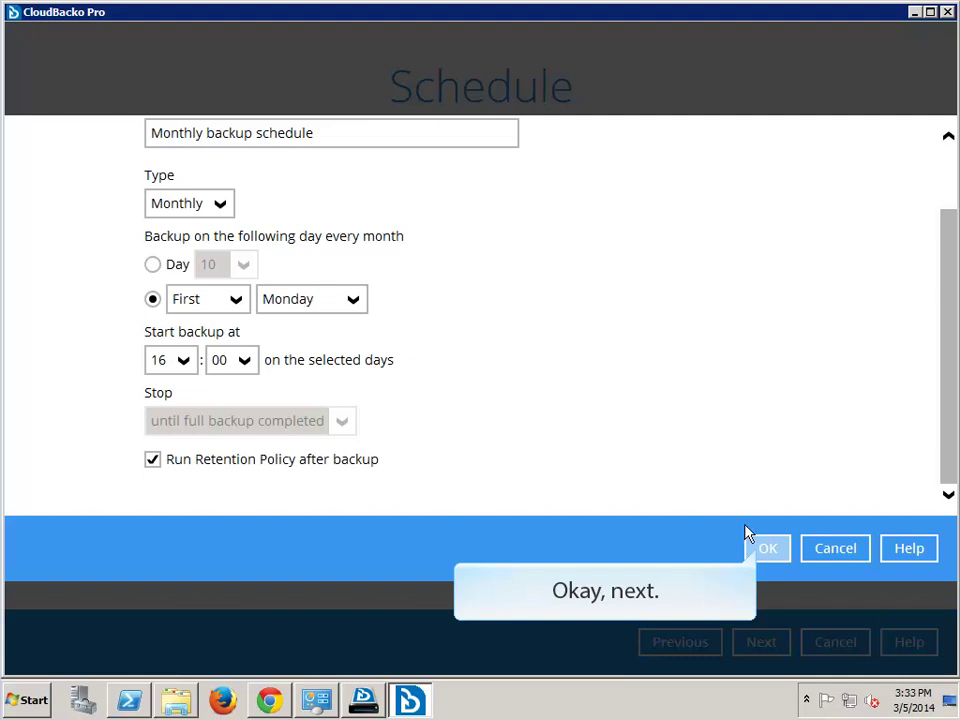
click(757, 552)
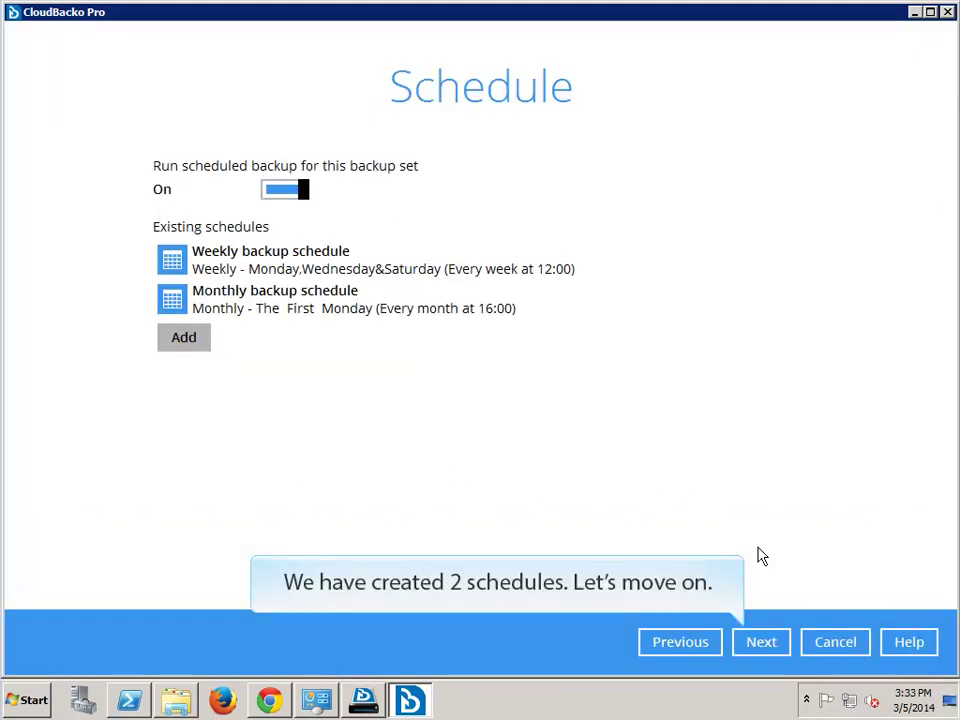
click(762, 644)
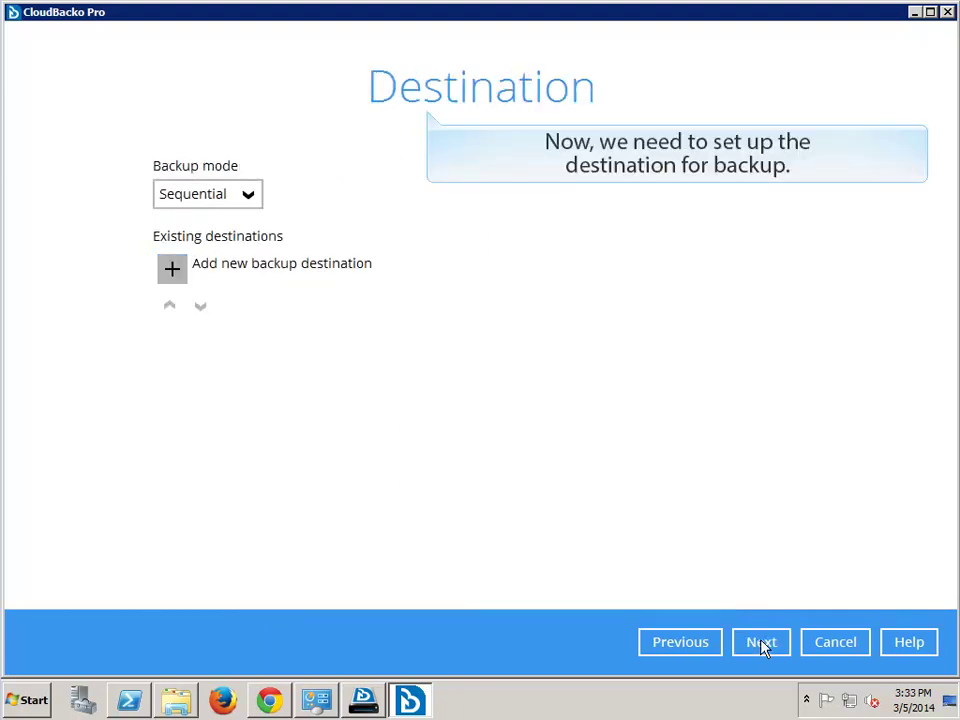
Add a Local / Mapped / Removable Drive destination named 'Local D:/'
click(174, 269)
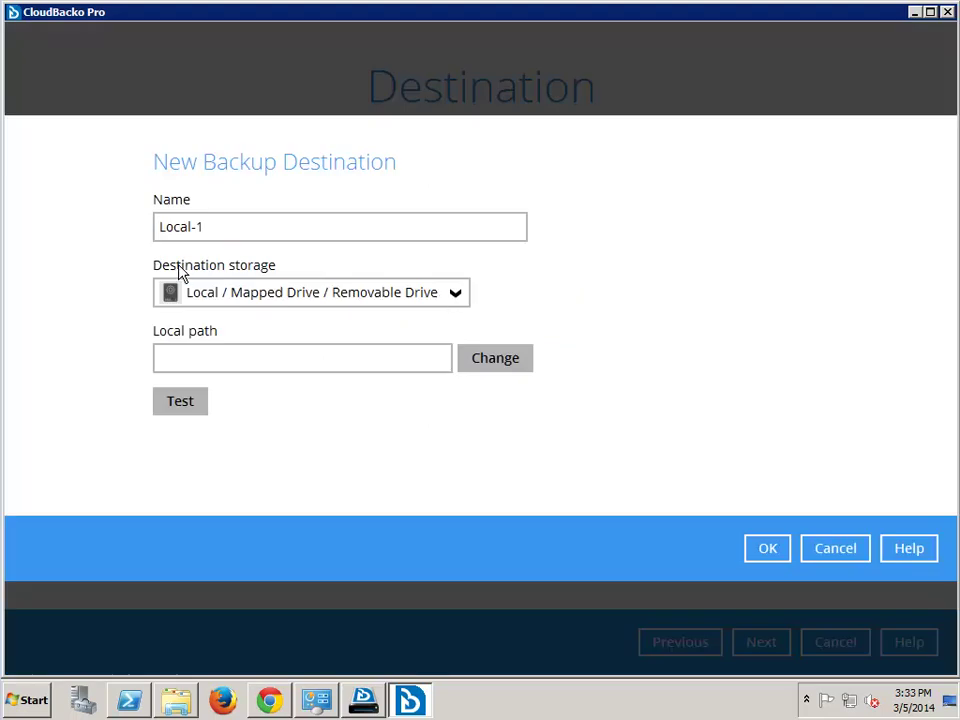
click(448, 296)
click(381, 321)
click(196, 226)
key(BackSpace)
key(Delete)
text(D:/)
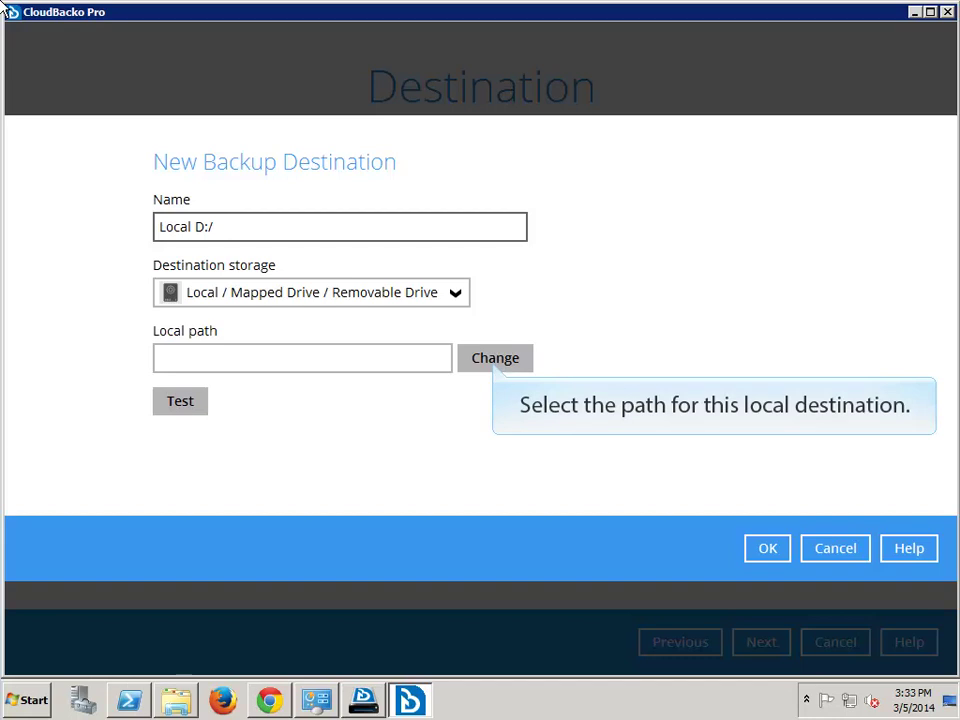
Set the destination path to D:\CloudBacko, test it, and save the destination
click(495, 358)
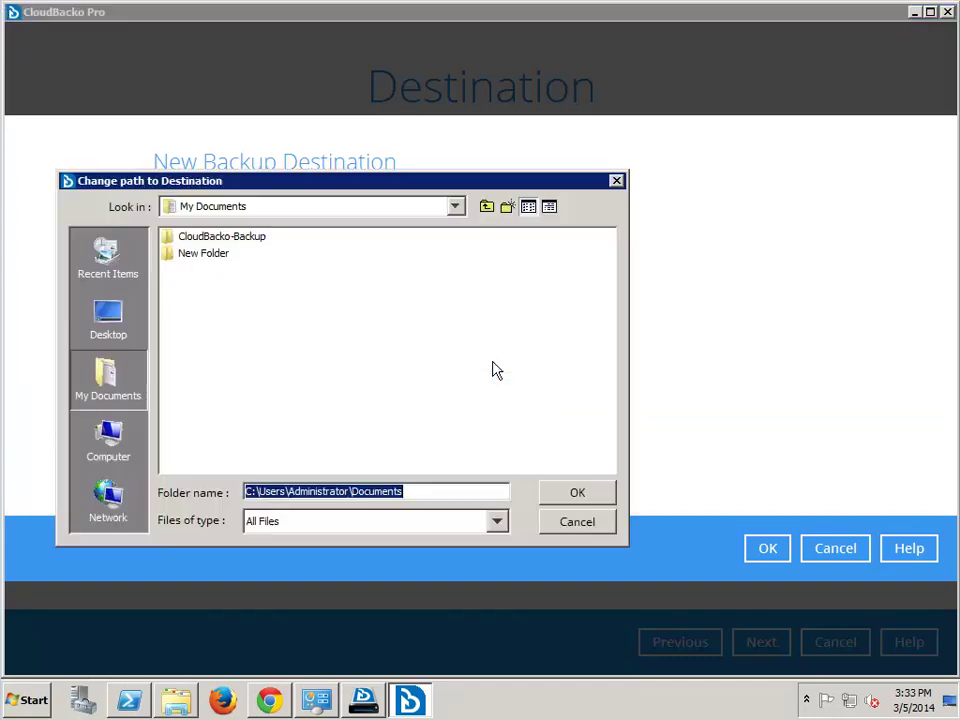
click(401, 207)
click(215, 245)
click(205, 252)
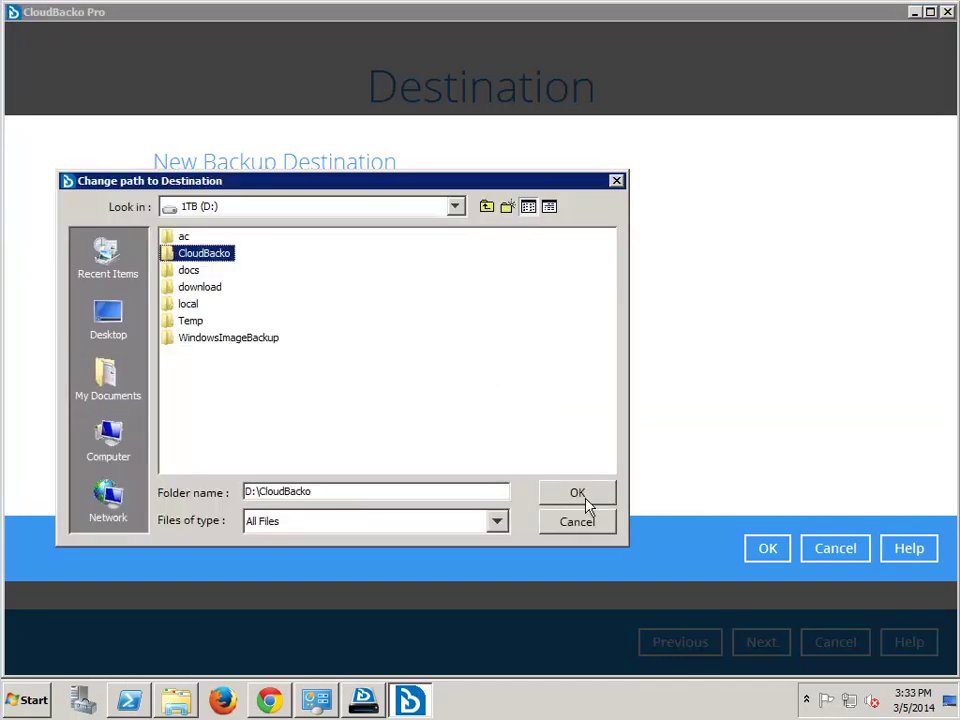
click(587, 503)
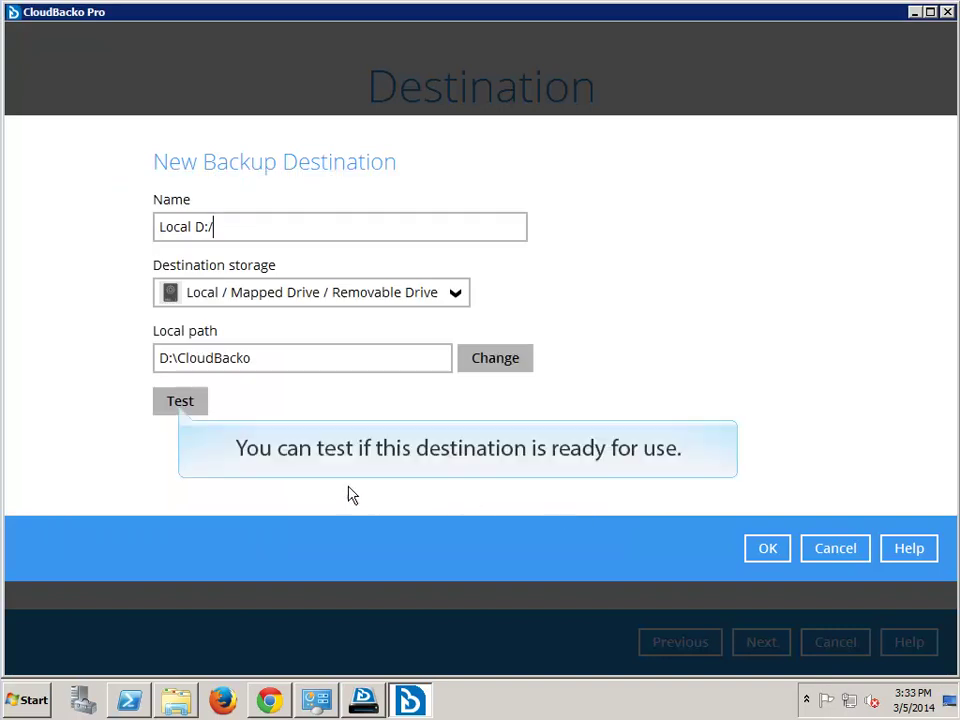
click(180, 405)
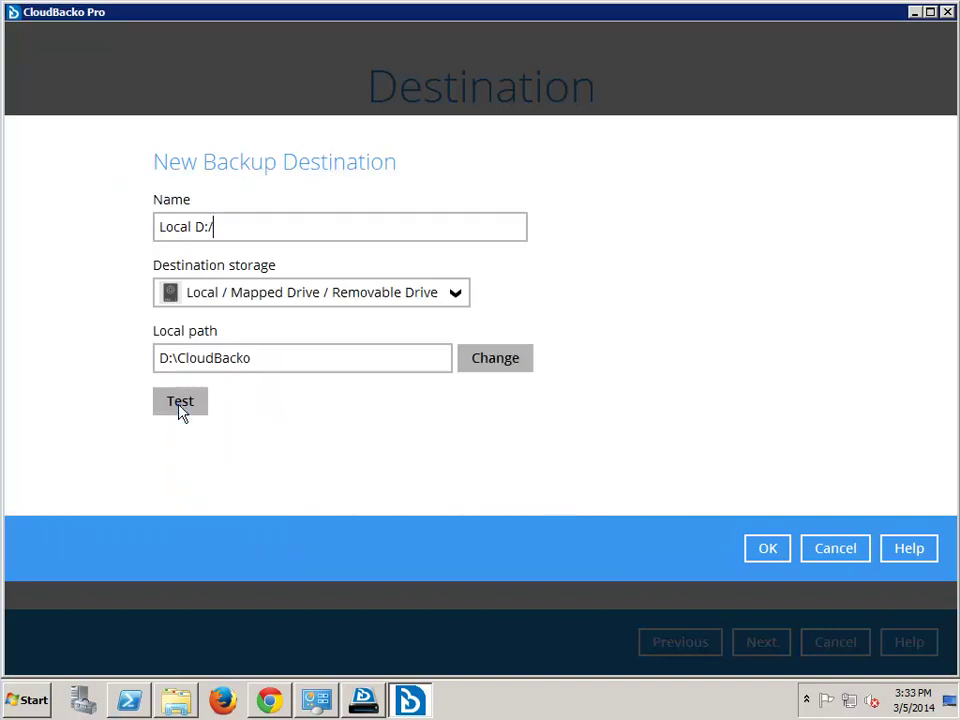
click(767, 550)
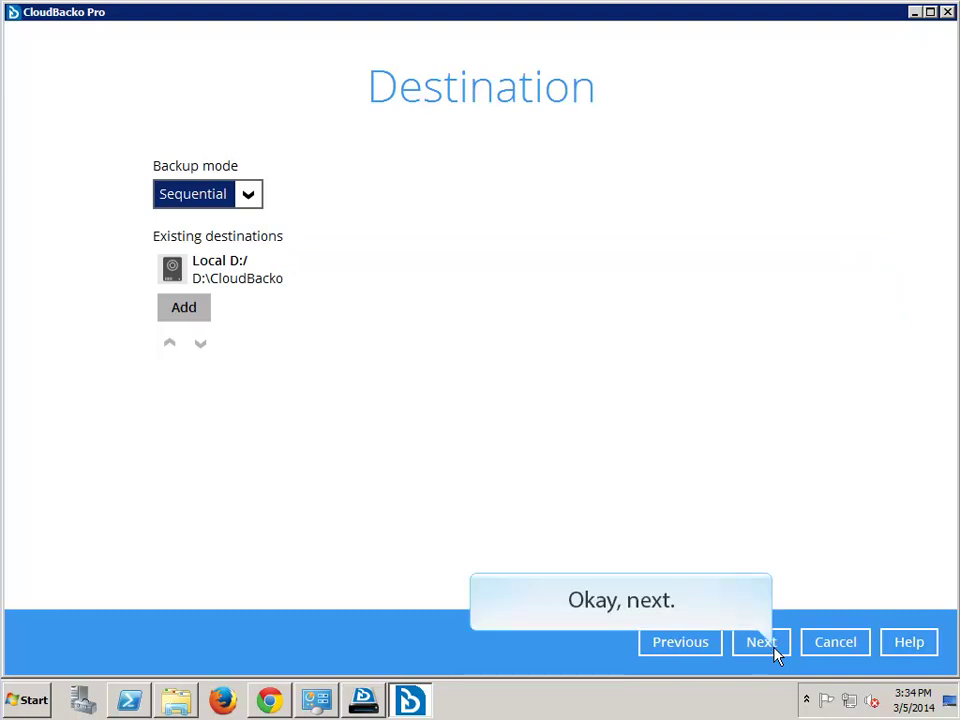
click(766, 642)
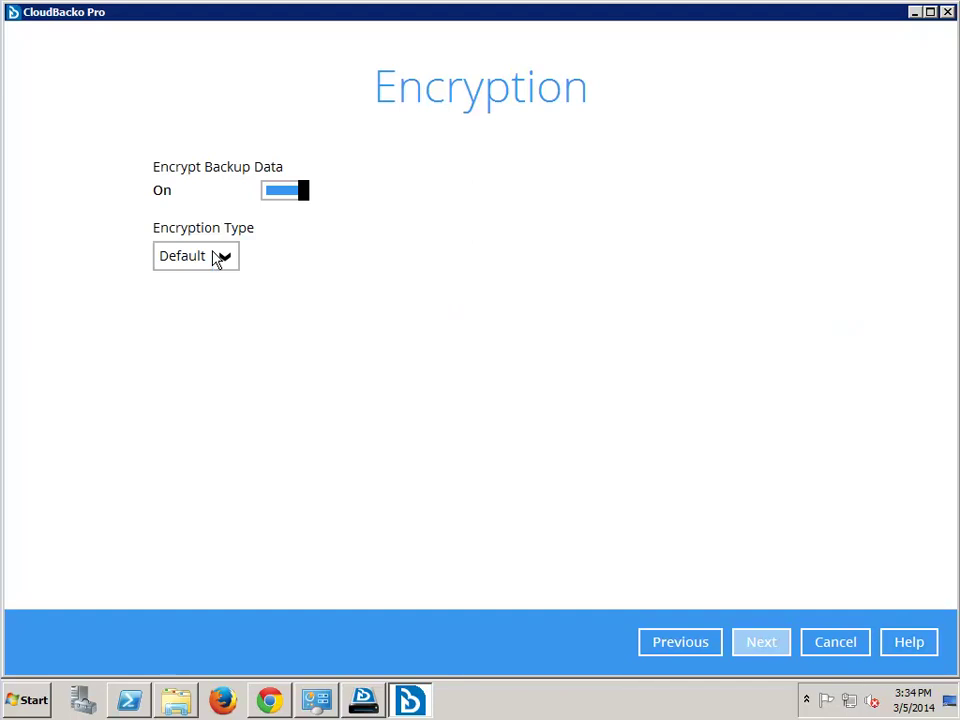
Check the Custom encryption options, then turn Encrypt Backup Data off and continue
click(218, 258)
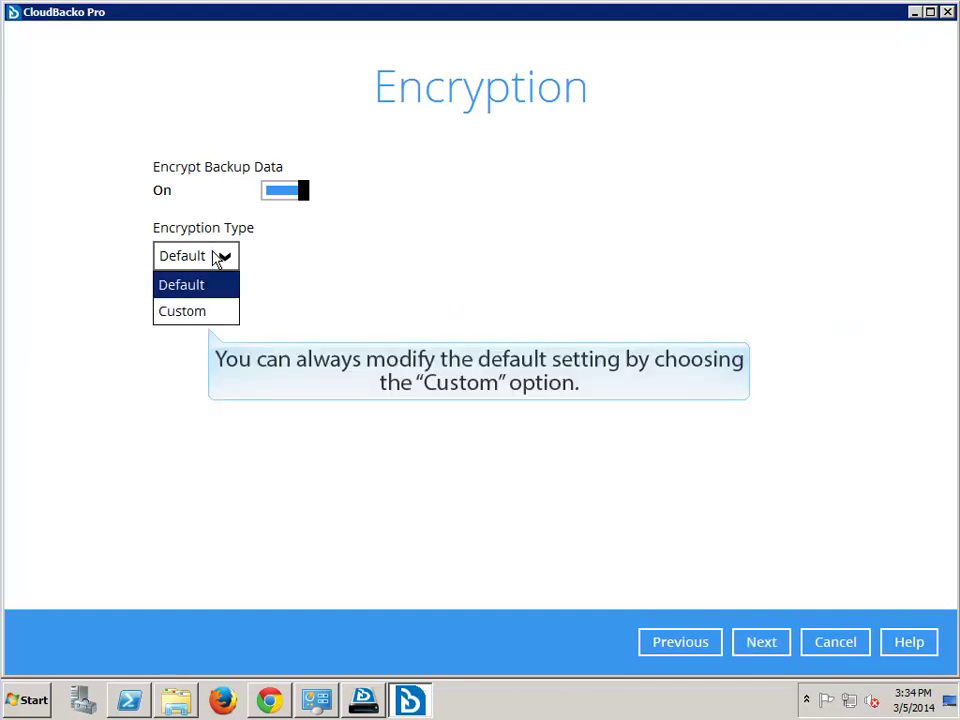
click(214, 315)
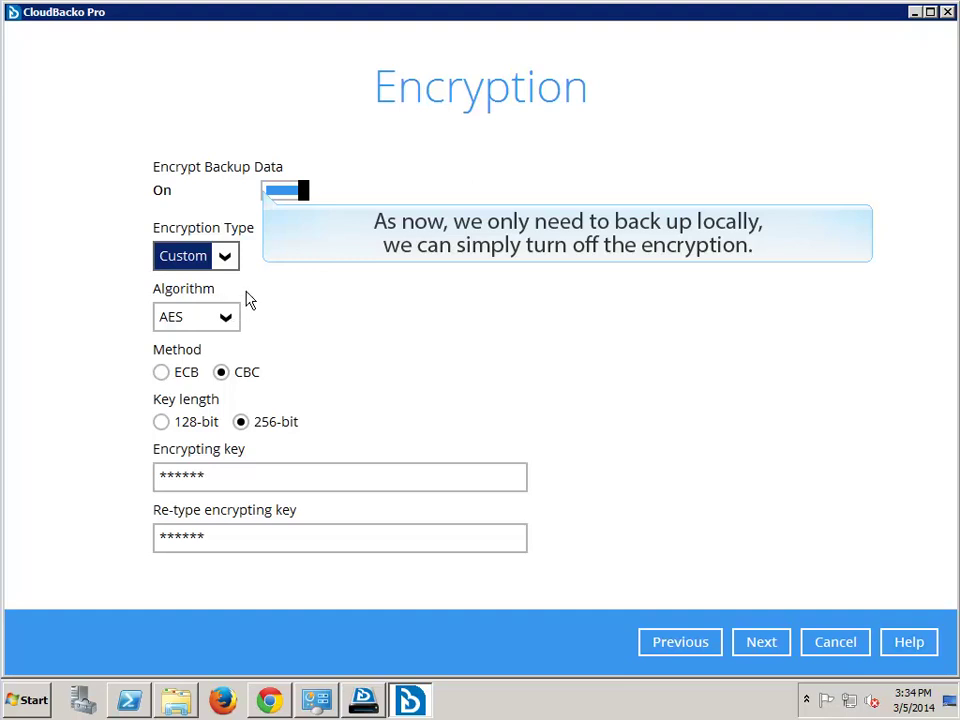
click(265, 192)
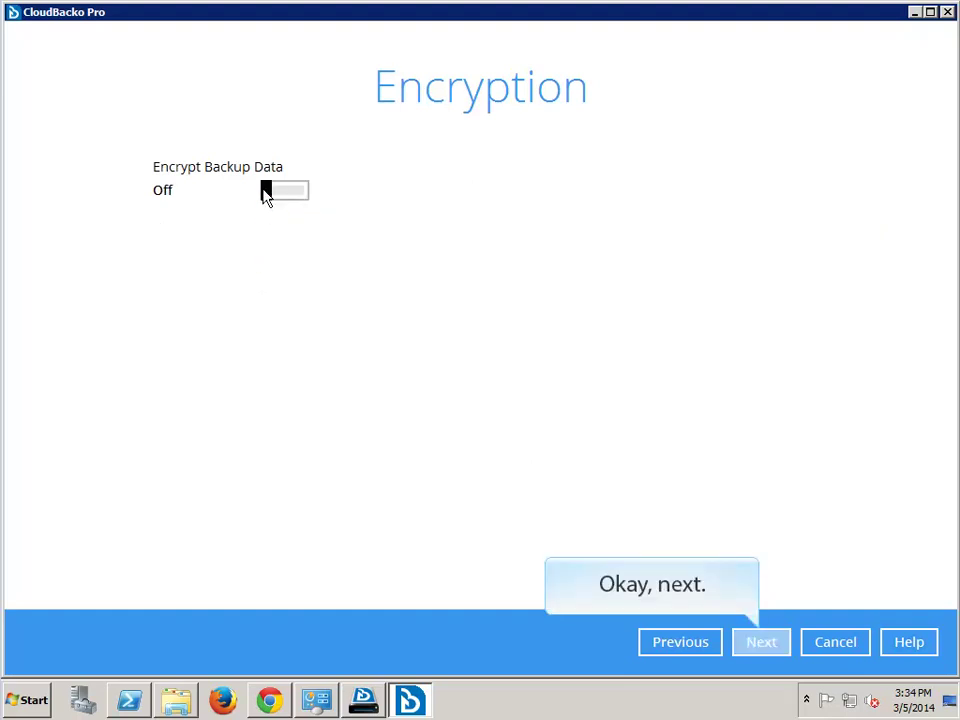
click(779, 643)
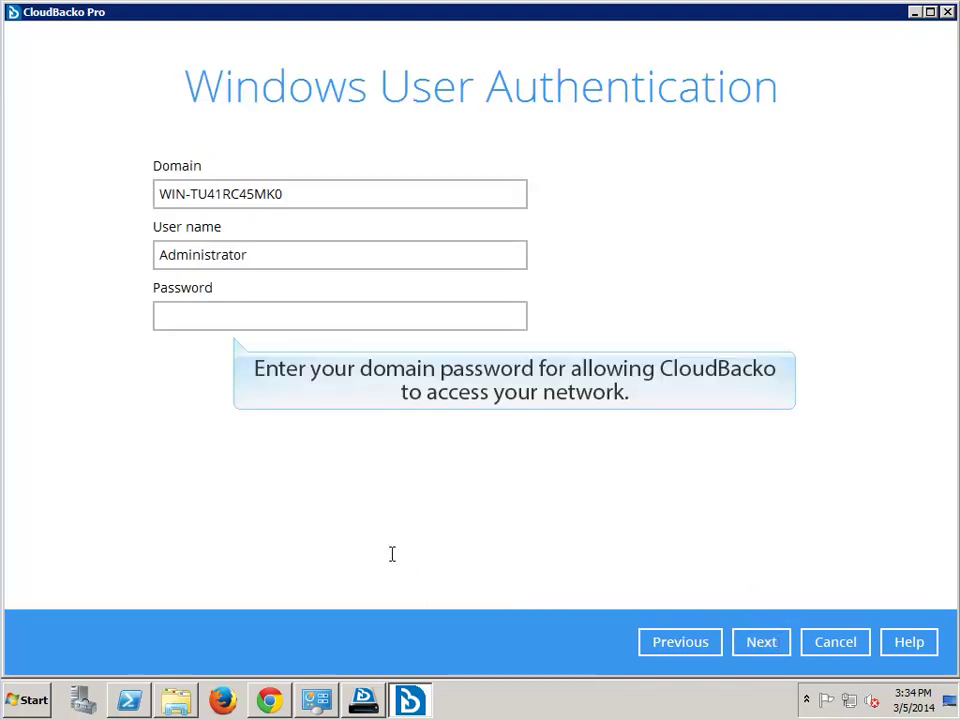
Enter the Windows administrator account password and finish the backup set wizard
click(277, 316)
text(********)
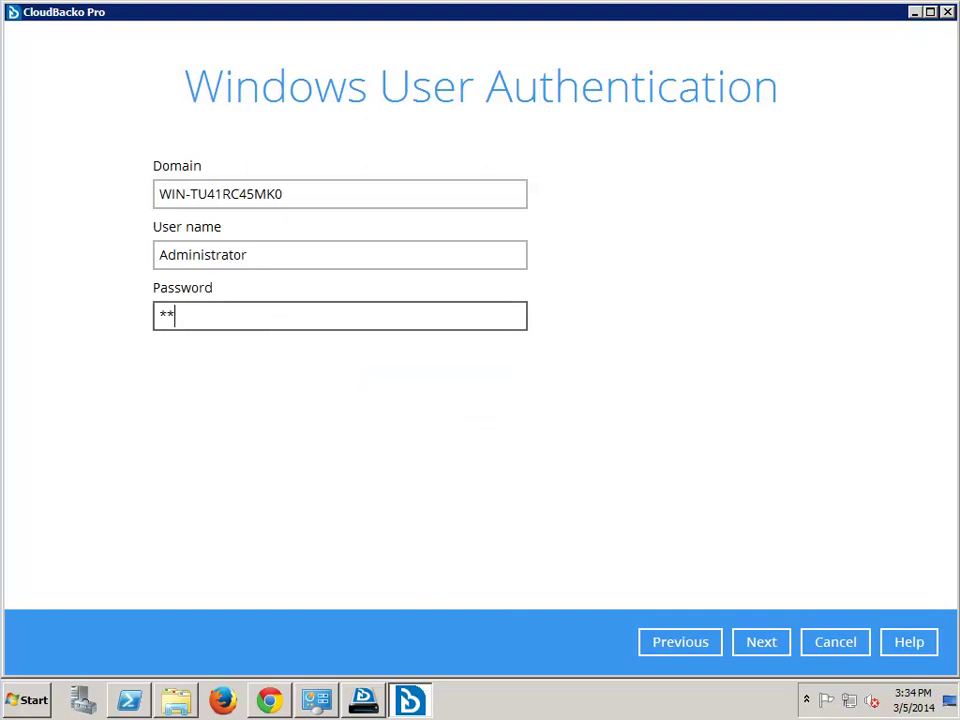
click(762, 642)
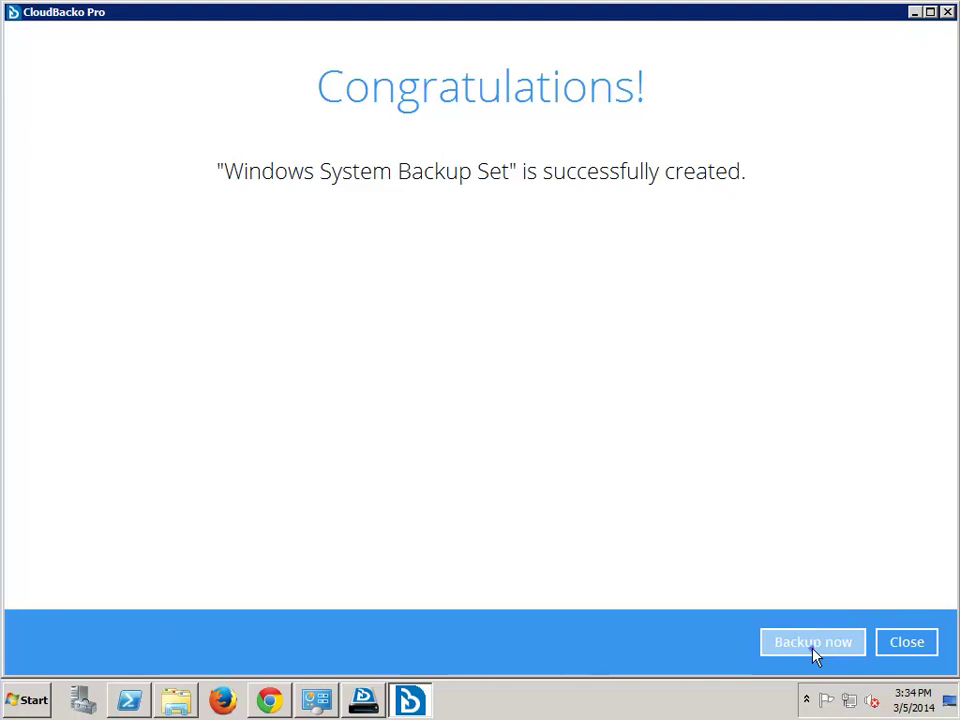
Start an immediate backup with the advanced In-File Delta type set to Full
click(813, 642)
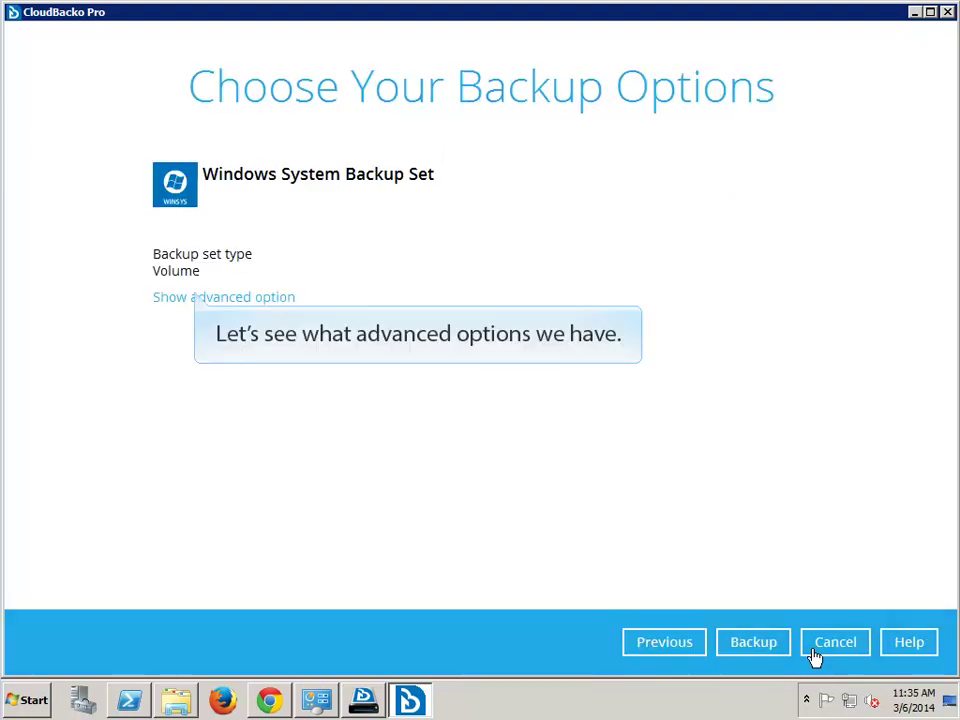
click(195, 297)
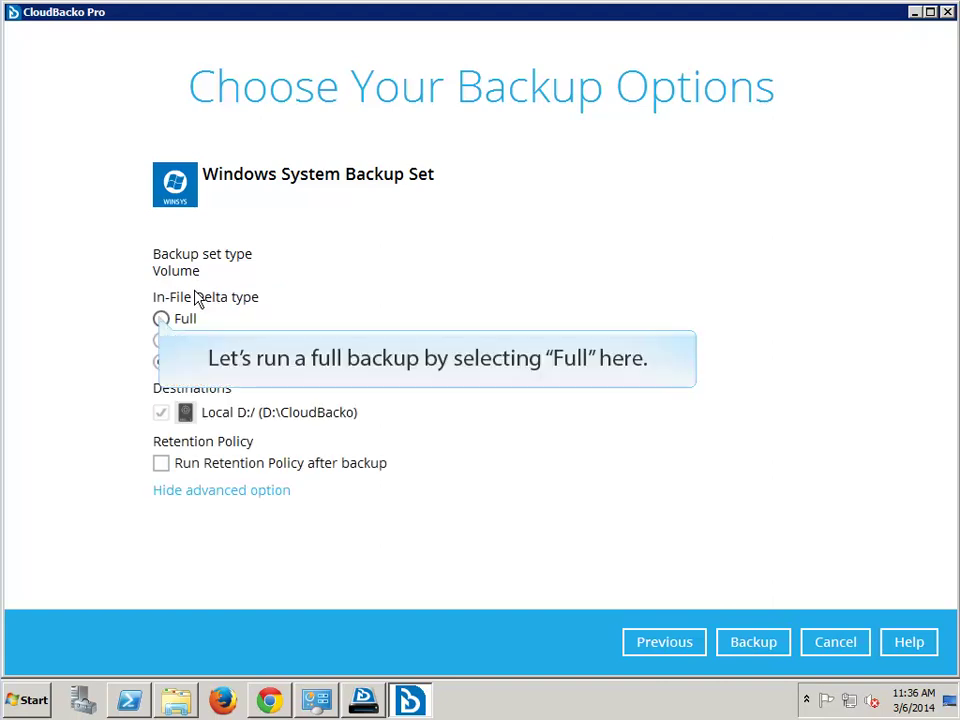
click(161, 318)
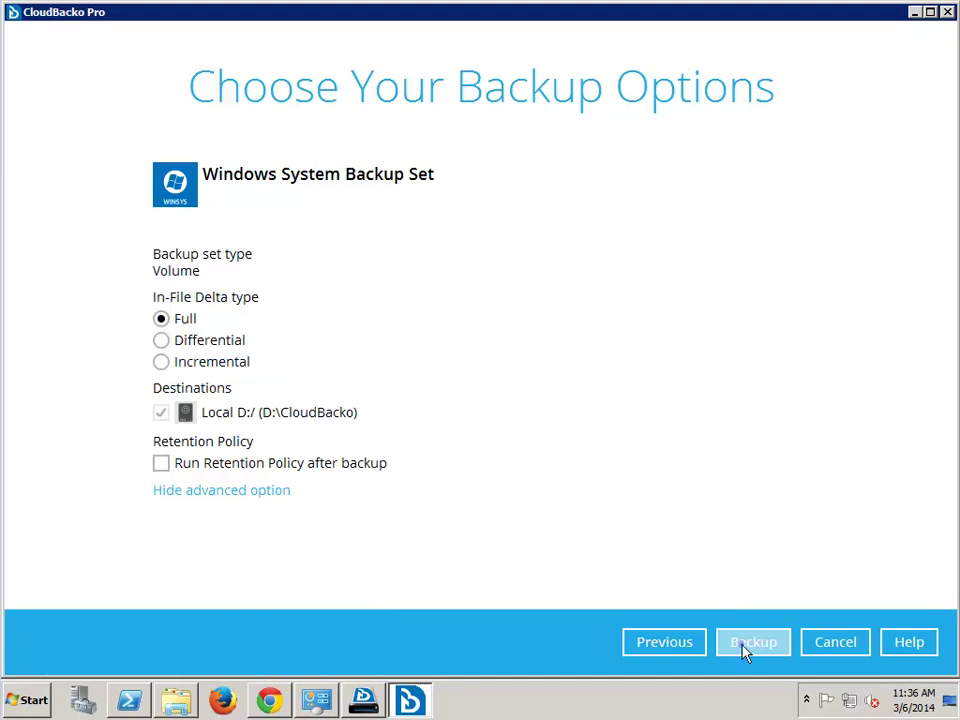
click(748, 643)
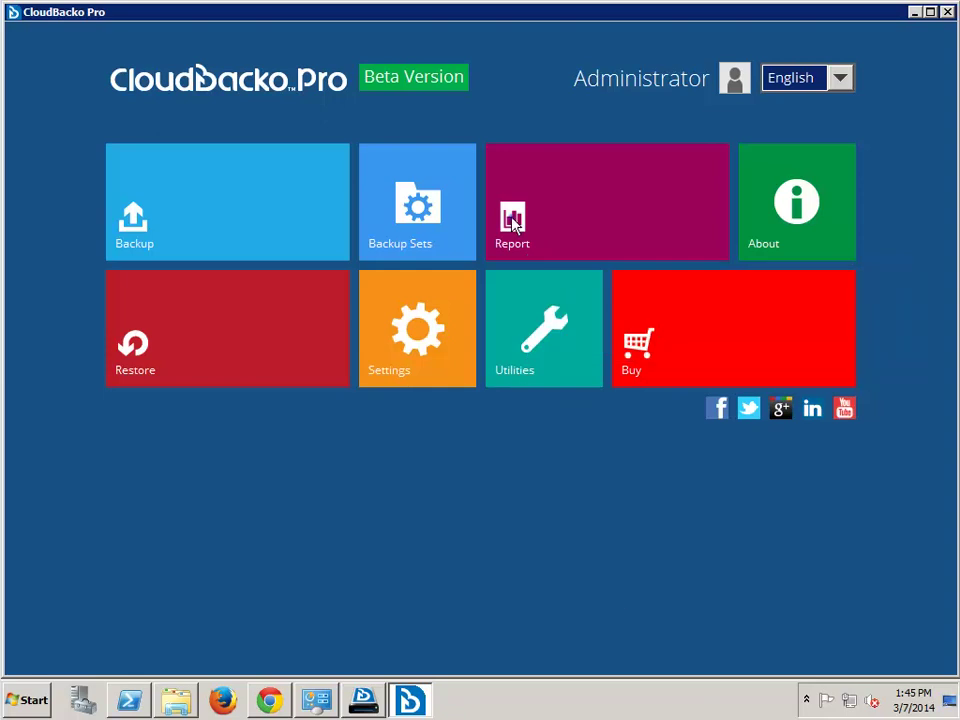
Open the Report, select the Windows System Backup Set run, and read through its log
click(514, 225)
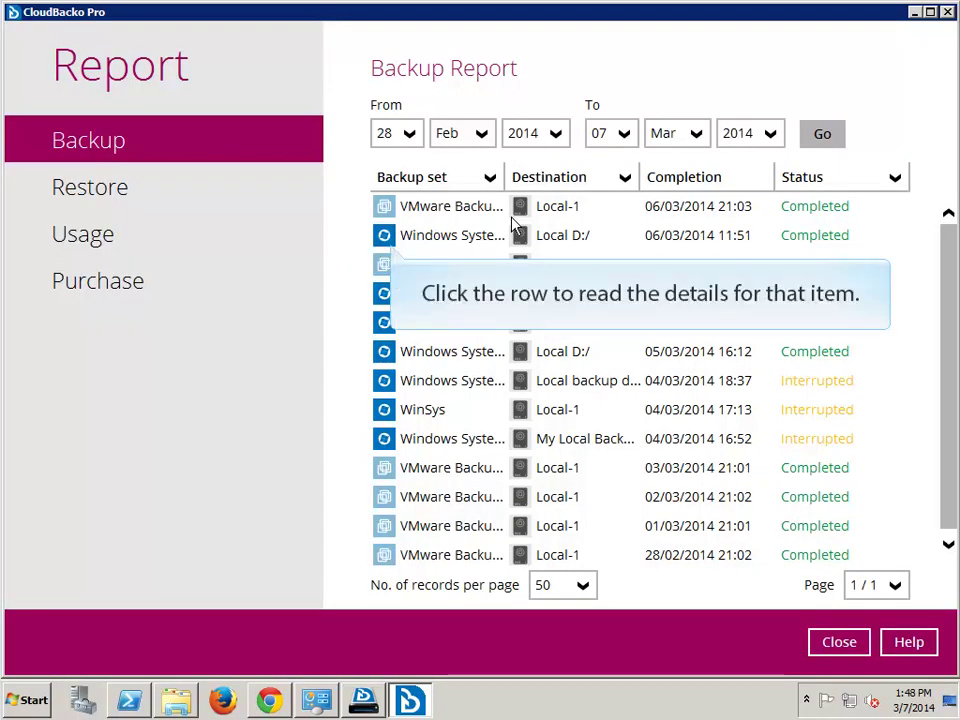
click(397, 240)
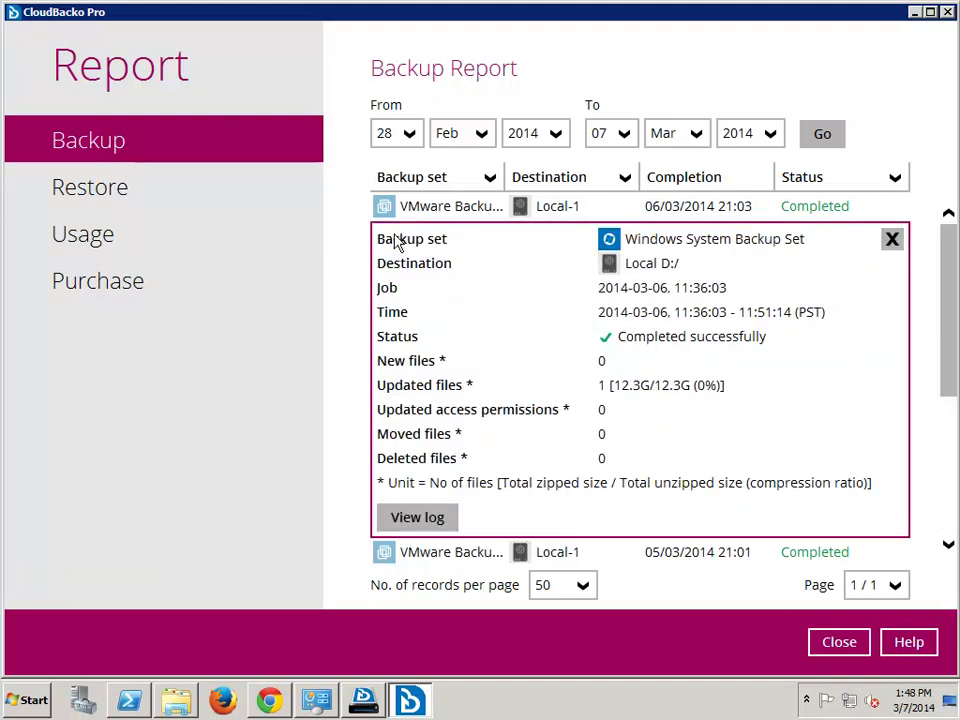
click(426, 520)
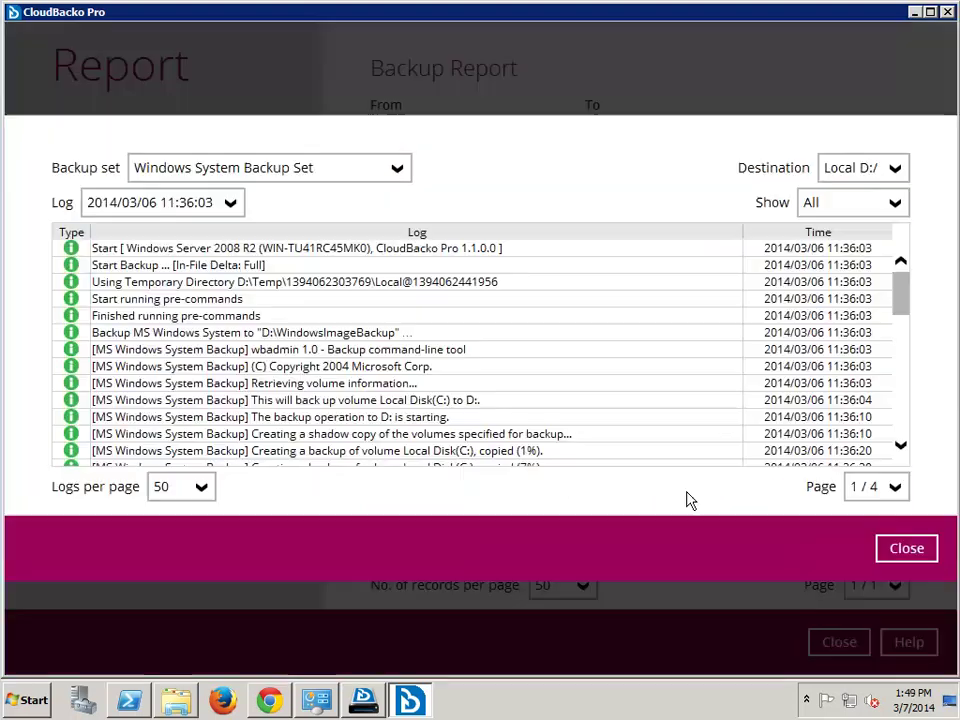
drag(903, 323, 902, 456)
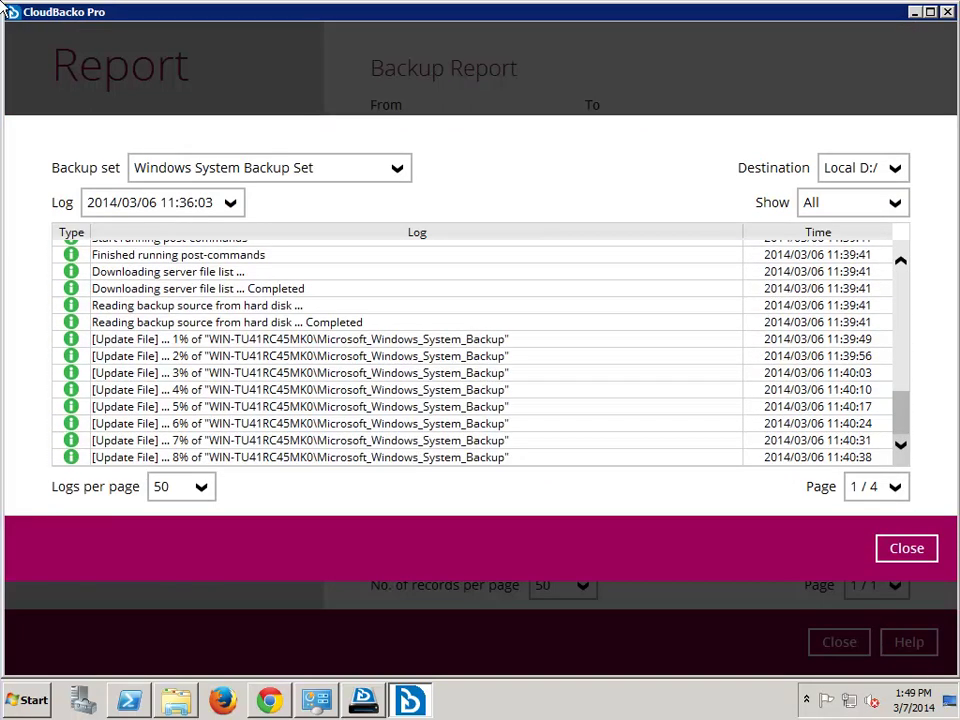
click(903, 549)
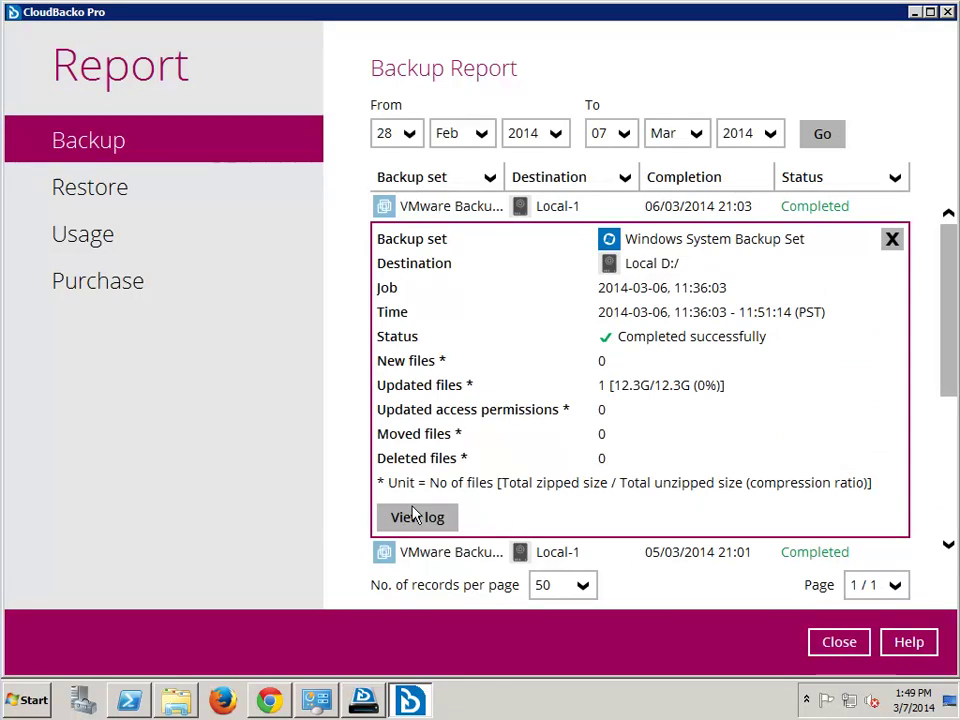
Chart storage usage for Windows System Backup Set on D:\CloudBacko, reaching about 32 GB by 2014-03-06
click(78, 236)
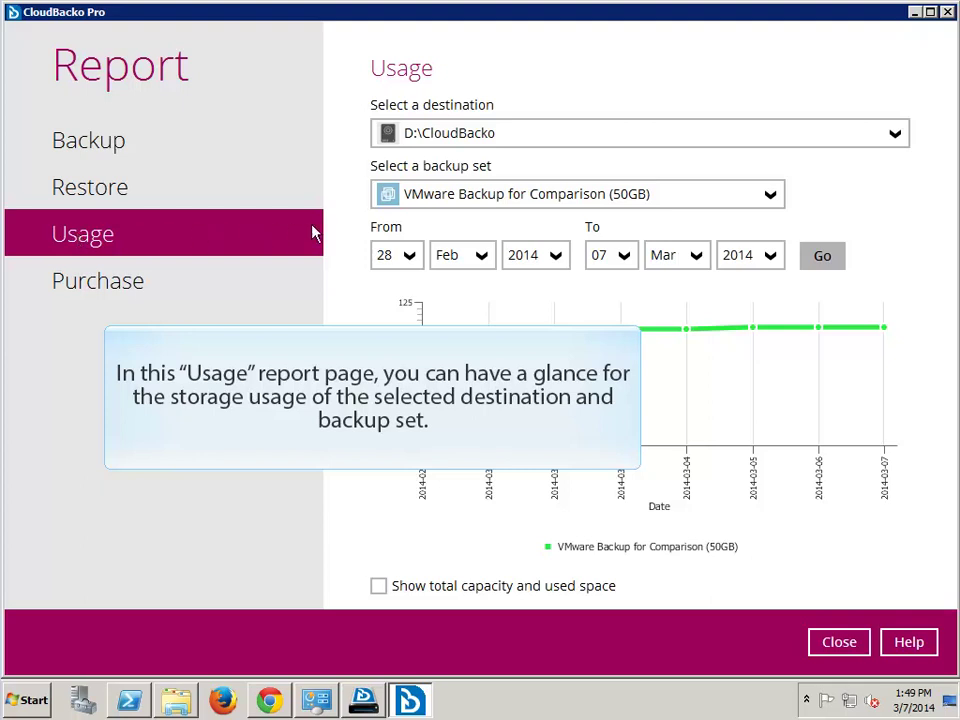
click(428, 199)
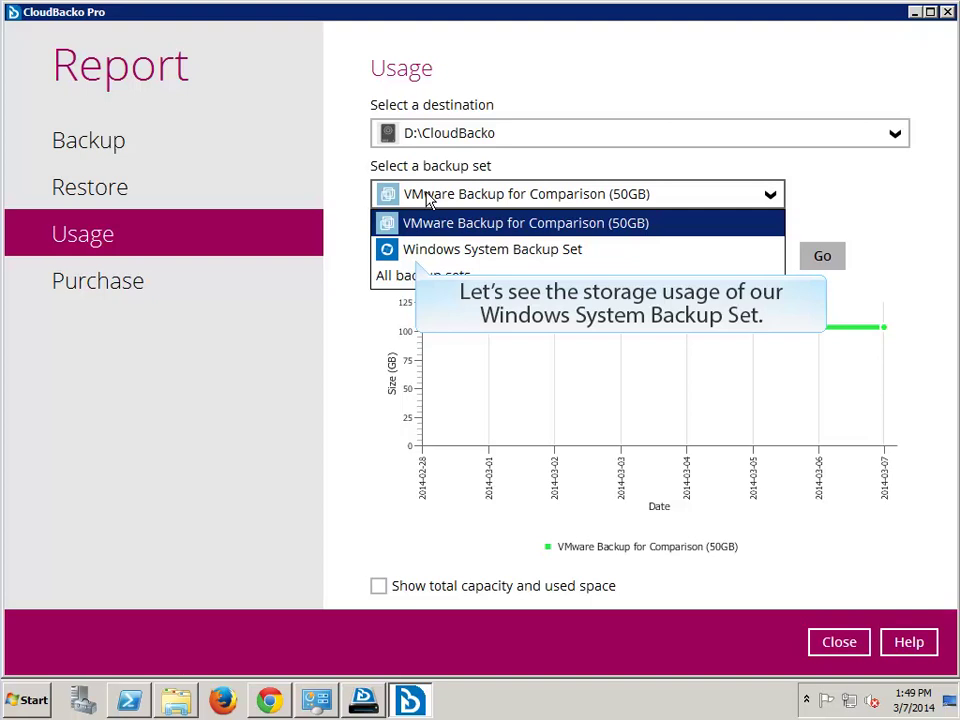
click(428, 252)
click(832, 258)
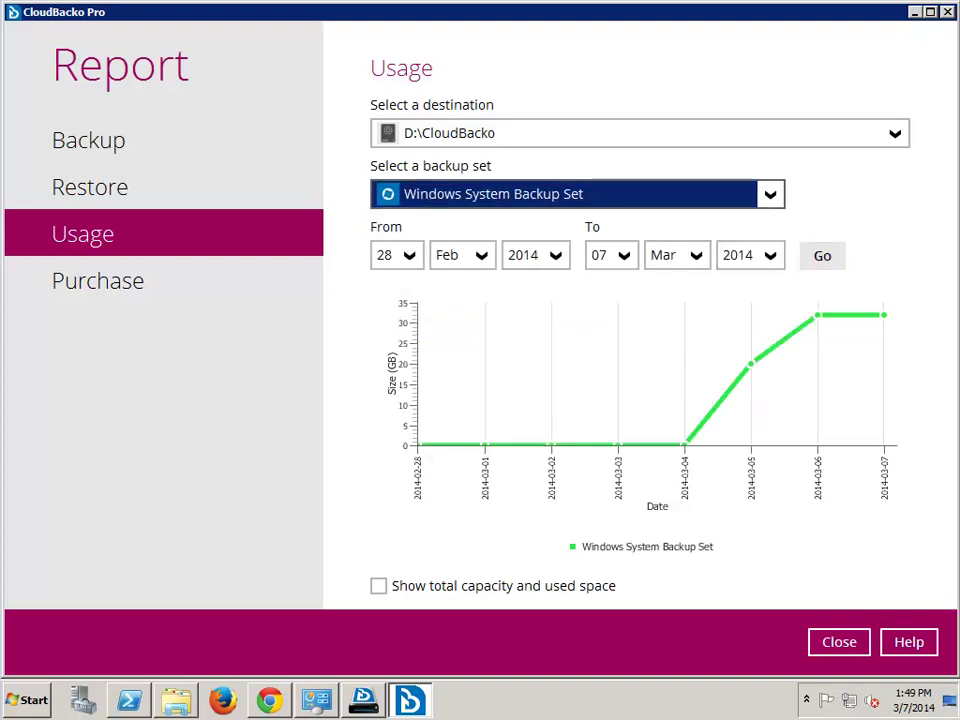